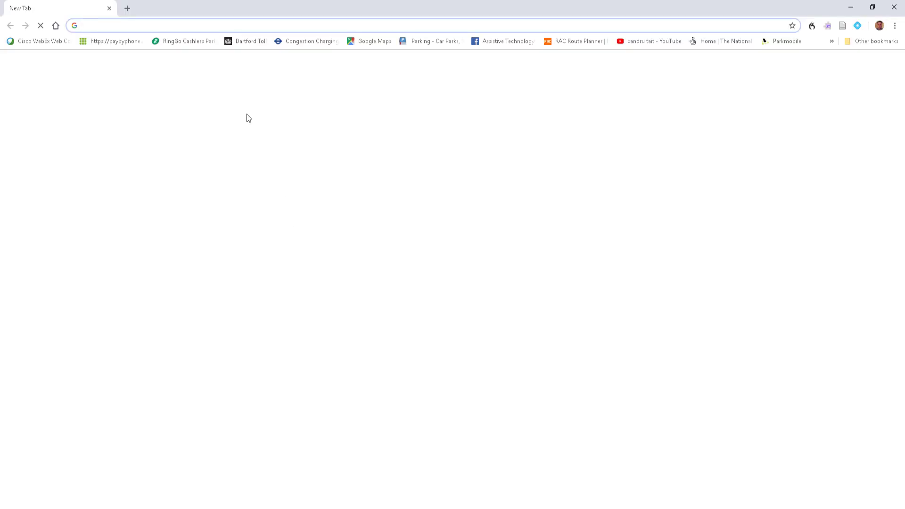
Search Google for Mendeley and reach the Mendeley Desktop for Windows download page
text(m)
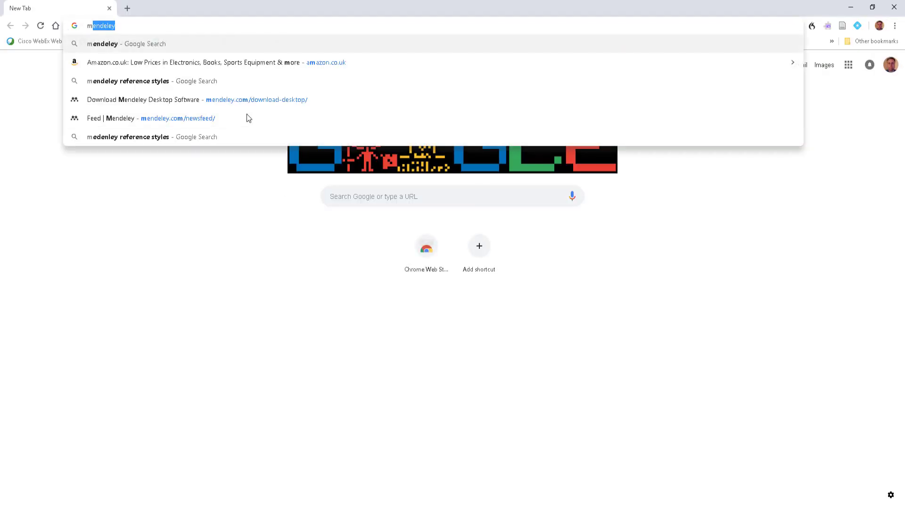
text(enedeley)
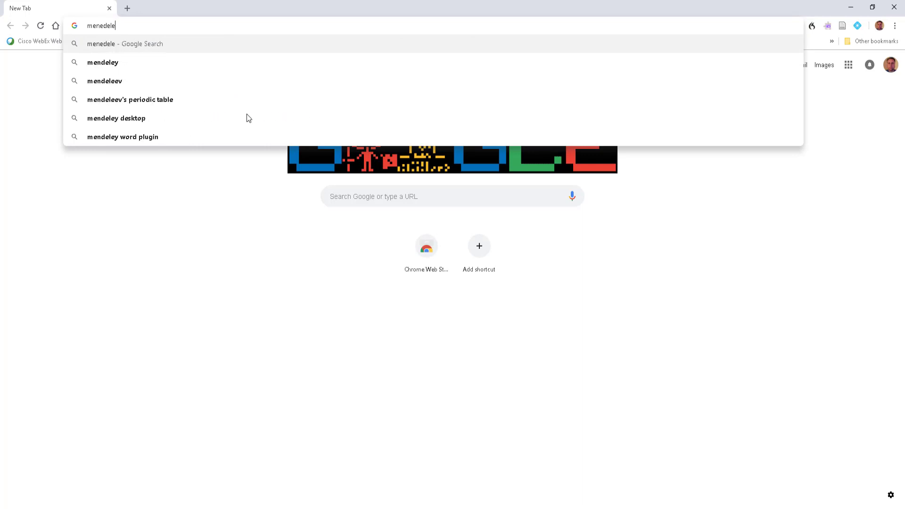
key(Return)
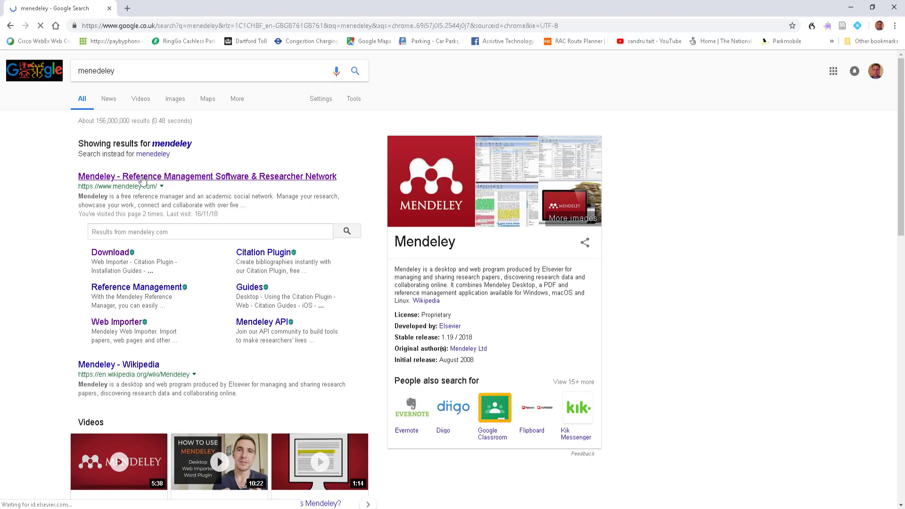
click(142, 178)
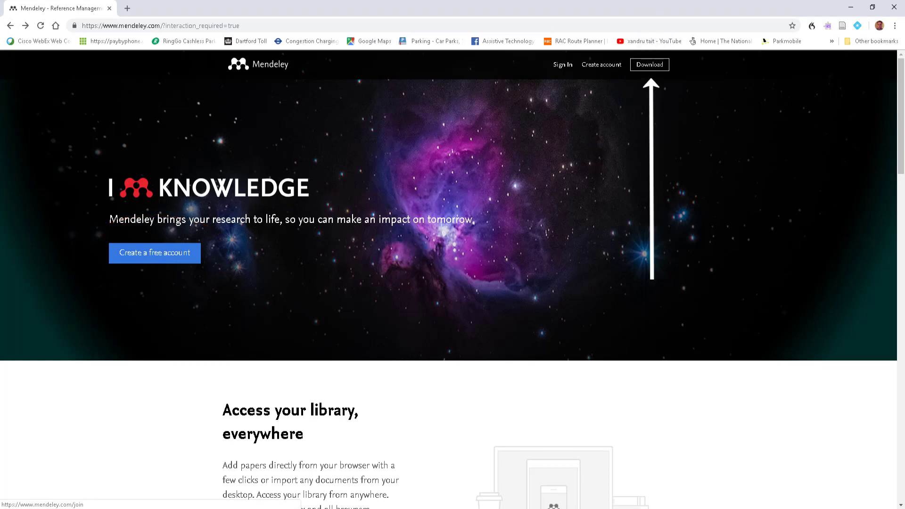
click(642, 66)
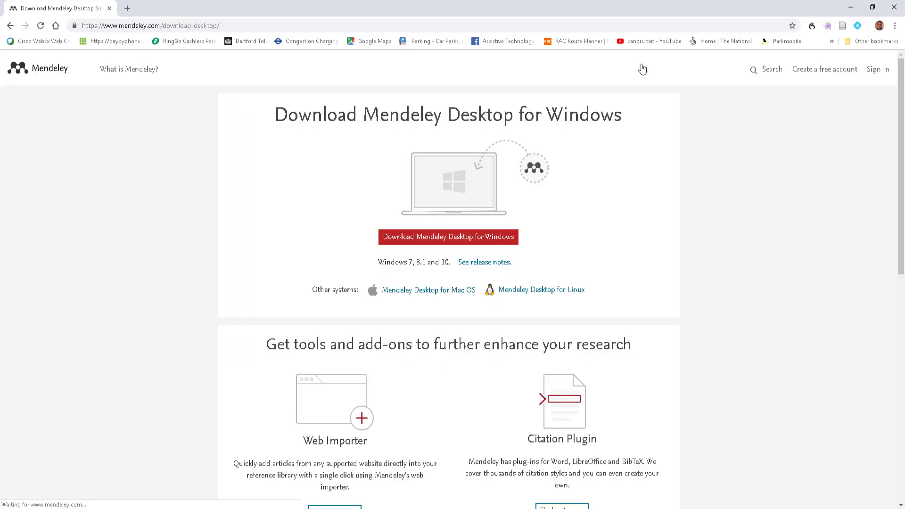
Download the Mendeley Desktop installer and install it into the default folder
click(442, 237)
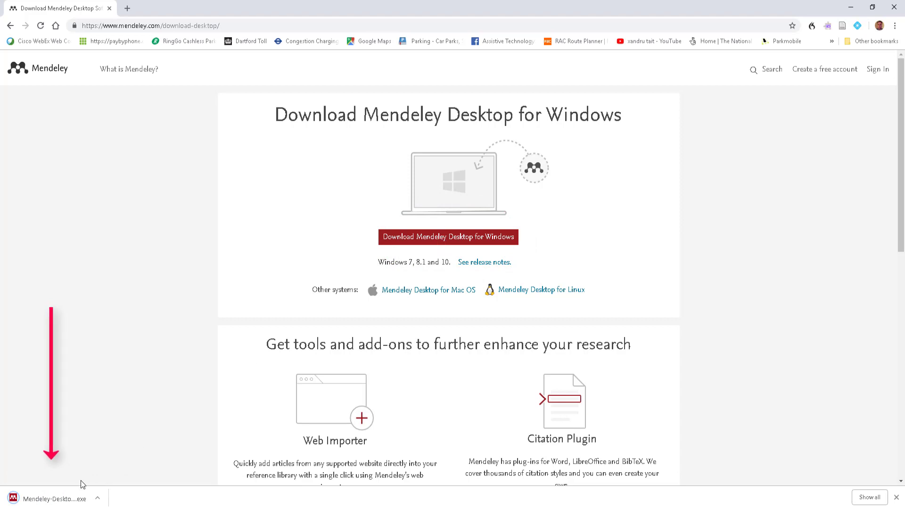
click(55, 500)
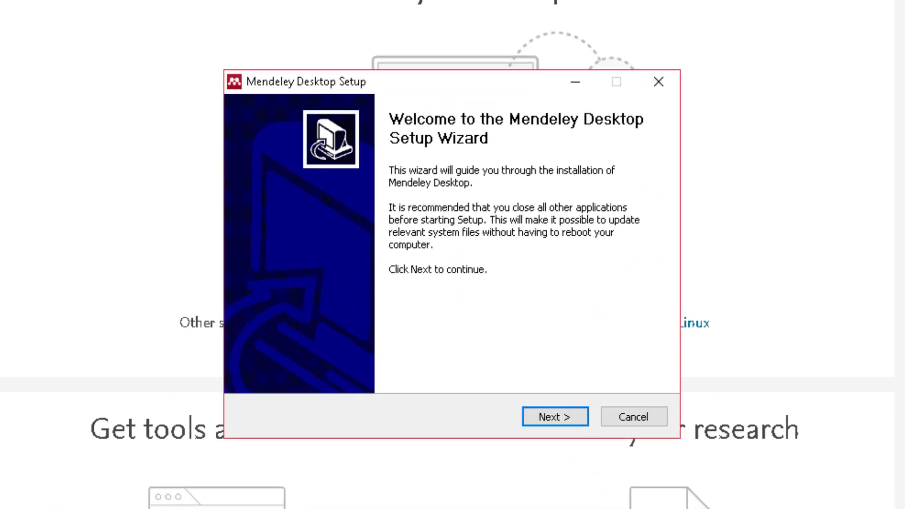
key(Return)
key(Return)
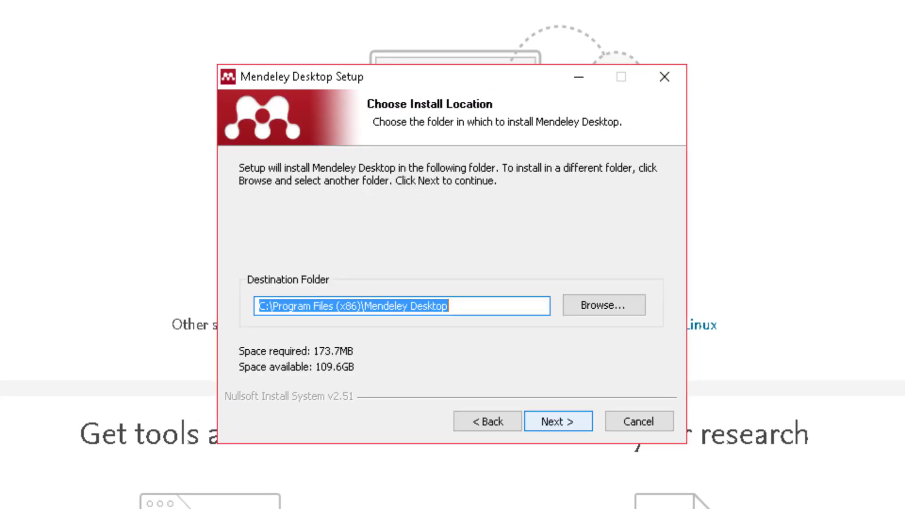
key(Return)
key(Return)
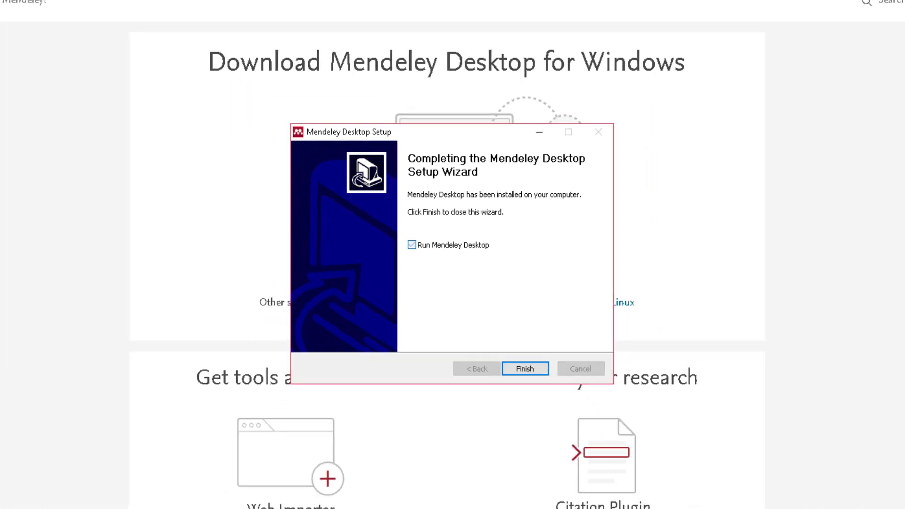
key(Return)
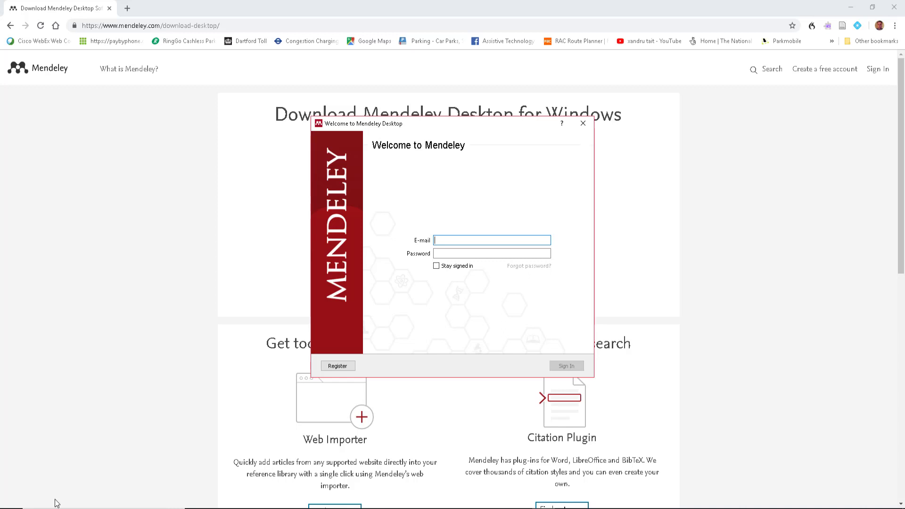
Sign in with the account e-mail and install the Citation Plugin for Microsoft Word
text(xandru)
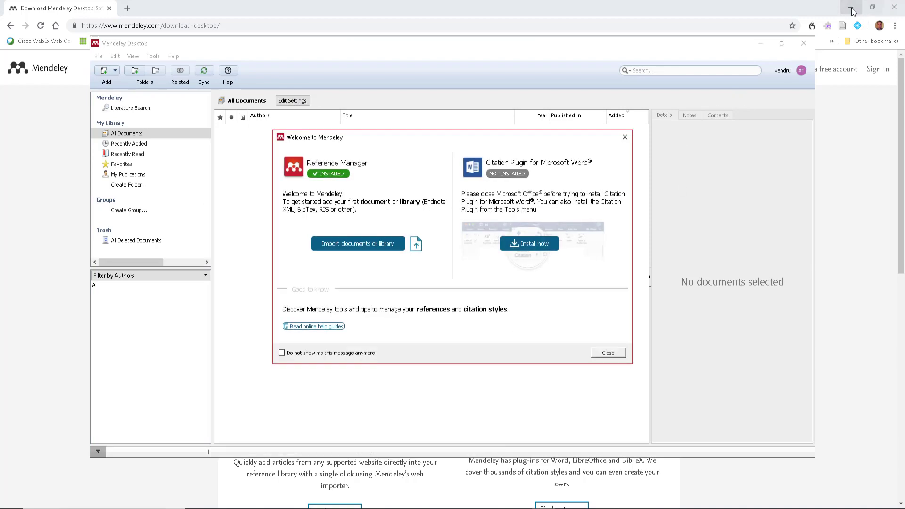
click(856, 9)
click(856, 8)
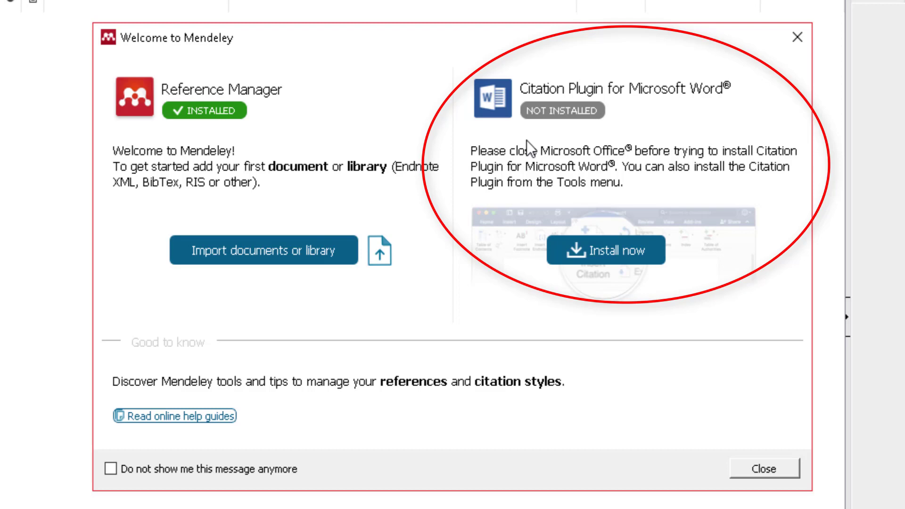
click(604, 247)
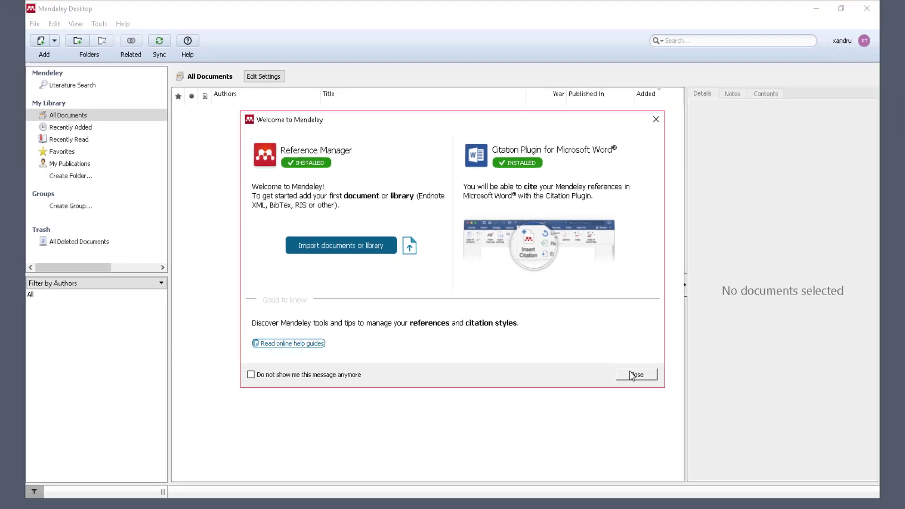
click(764, 468)
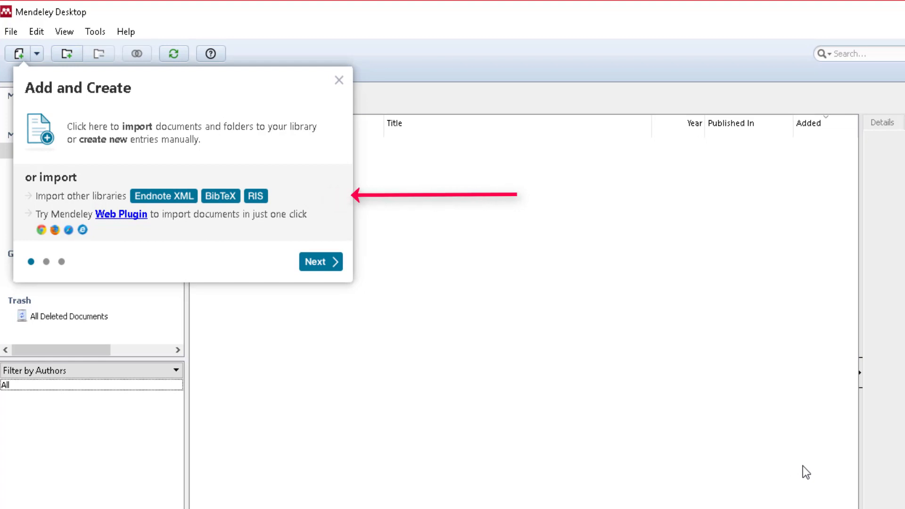
Start an EndNote XML import, then cancel it without adding any files
click(175, 200)
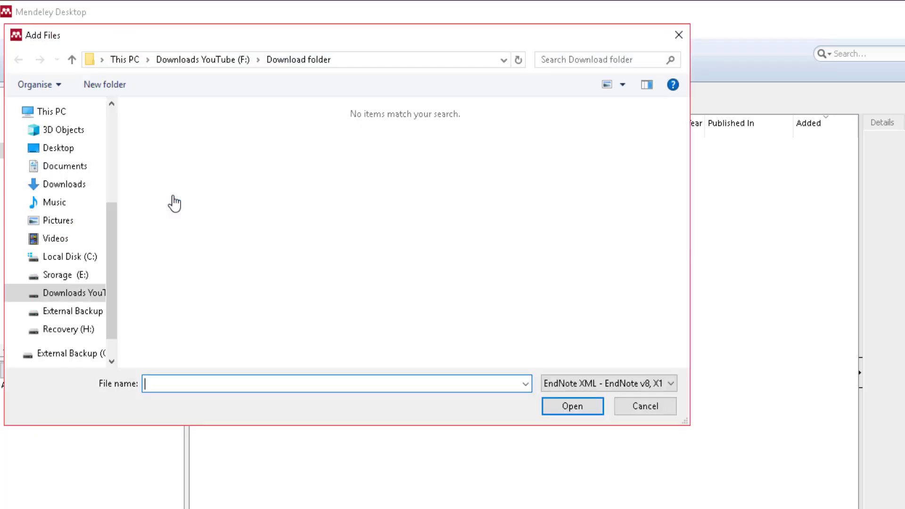
click(627, 407)
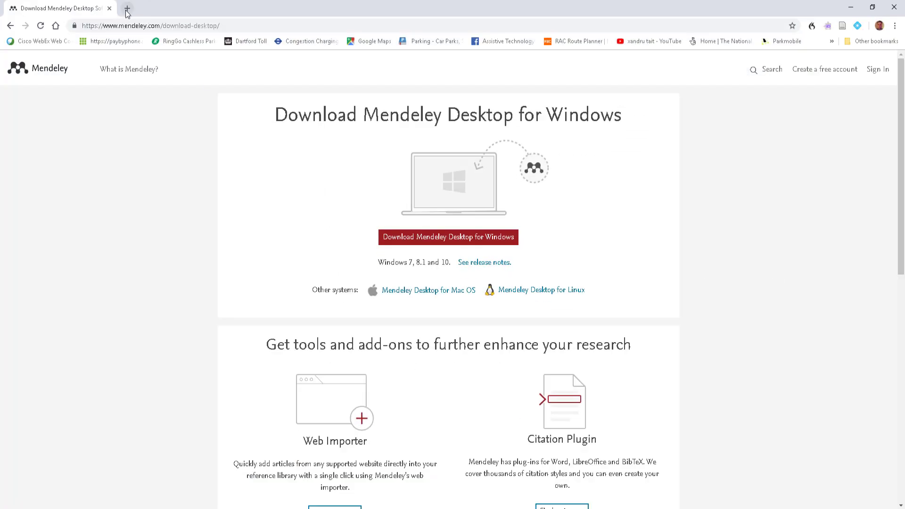
Go to jstor.org in a new tab and search it for 'science'
click(126, 9)
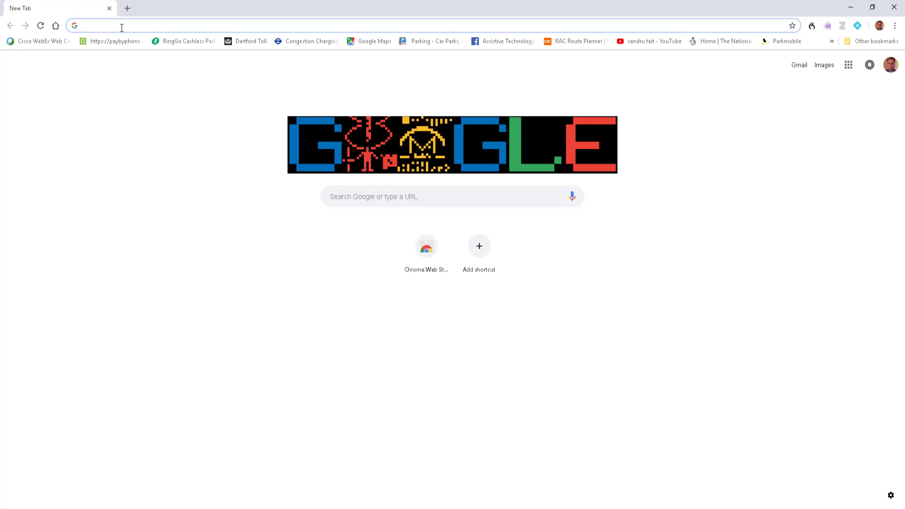
text(jstor)
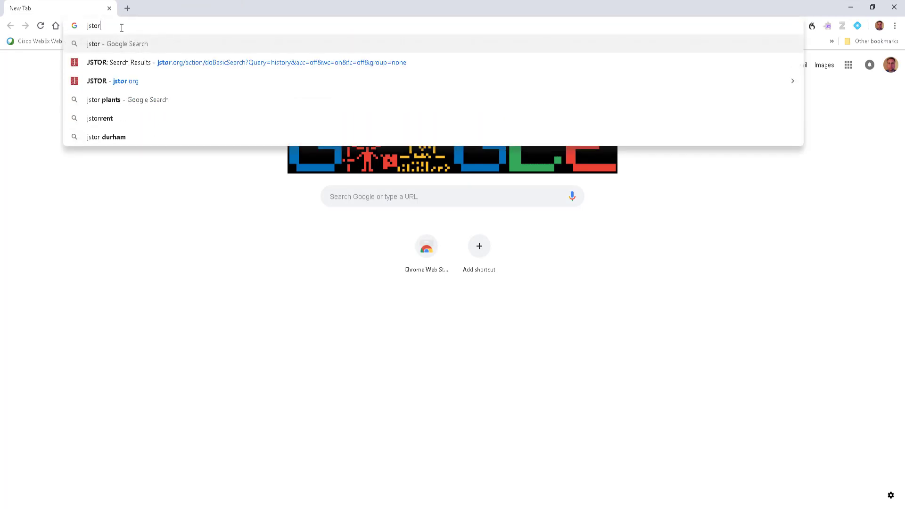
key(Return)
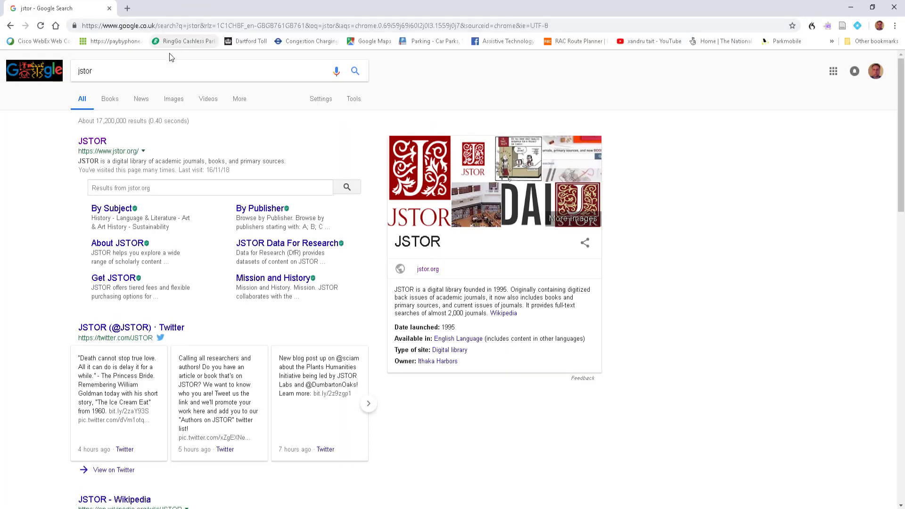
click(96, 142)
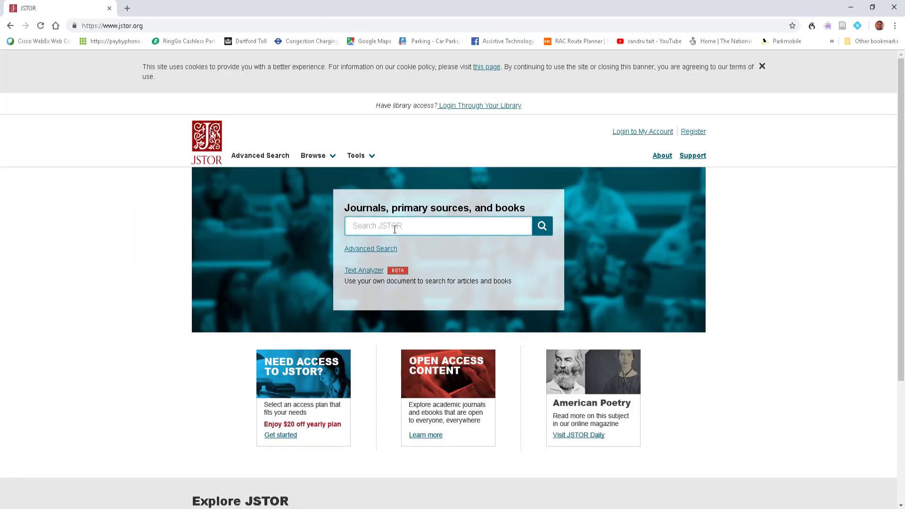
text(science)
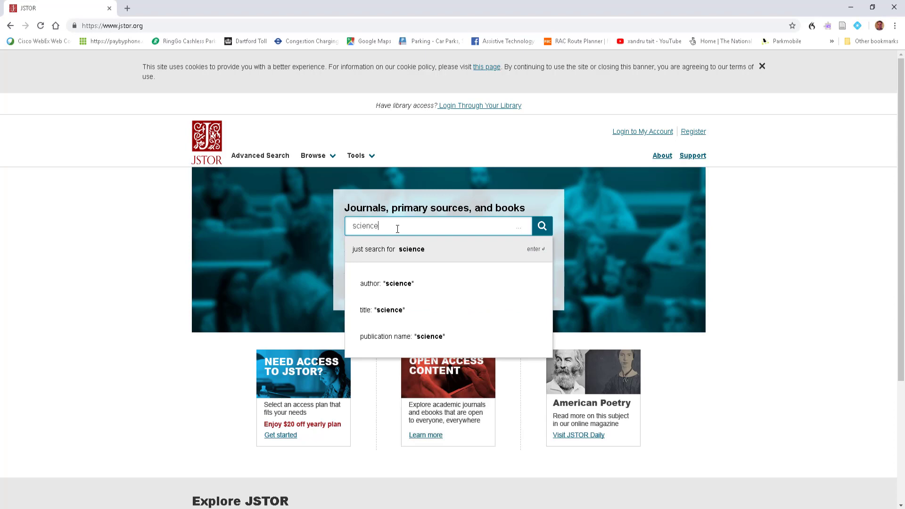
key(Return)
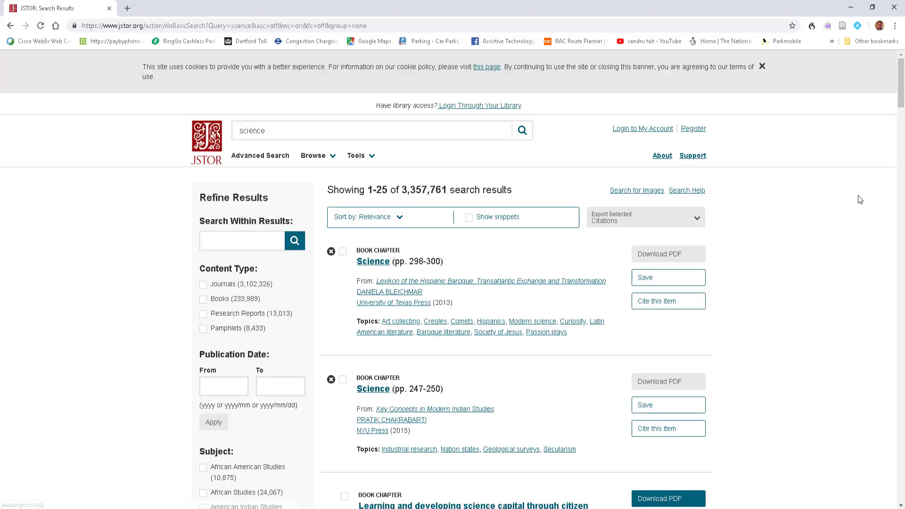
Mark the Science (pp. 247-250), citizen science capital and Science (pp. 49-56) chapters
scroll(391, 255, down, 3)
click(343, 223)
click(344, 340)
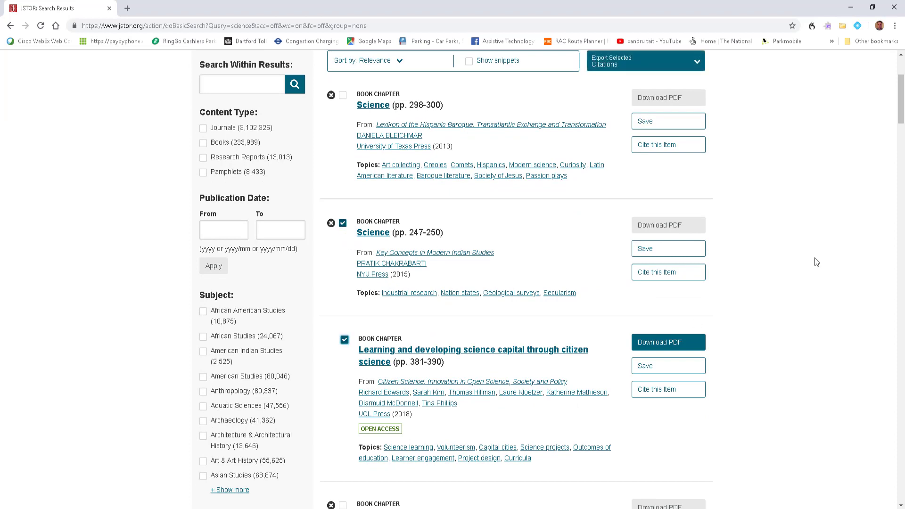
scroll(901, 109, down, 5)
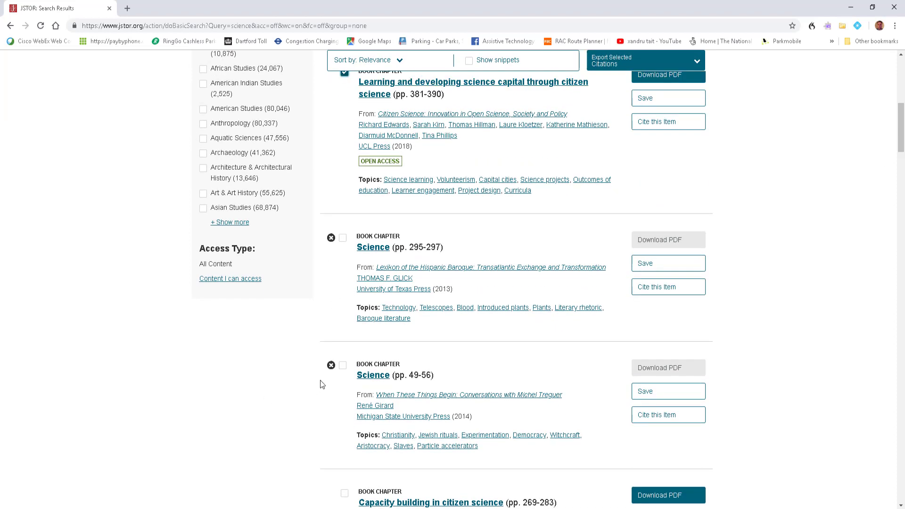
click(341, 371)
drag(901, 141, 897, 98)
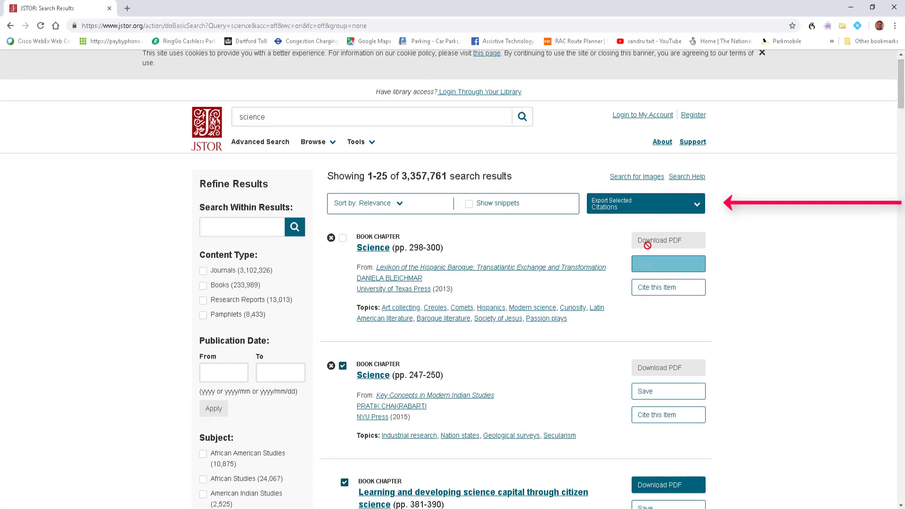
Export the marked citations as citations.ris and locate it in the download folder
click(626, 209)
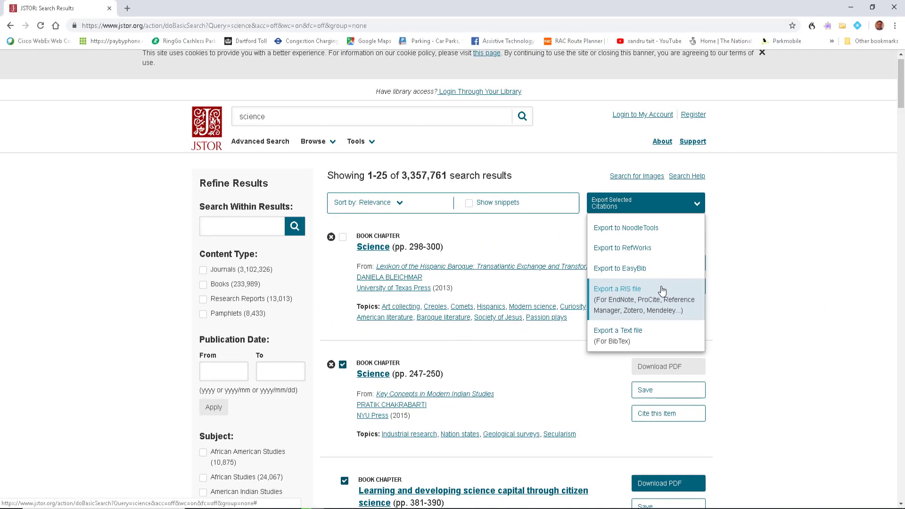
click(662, 291)
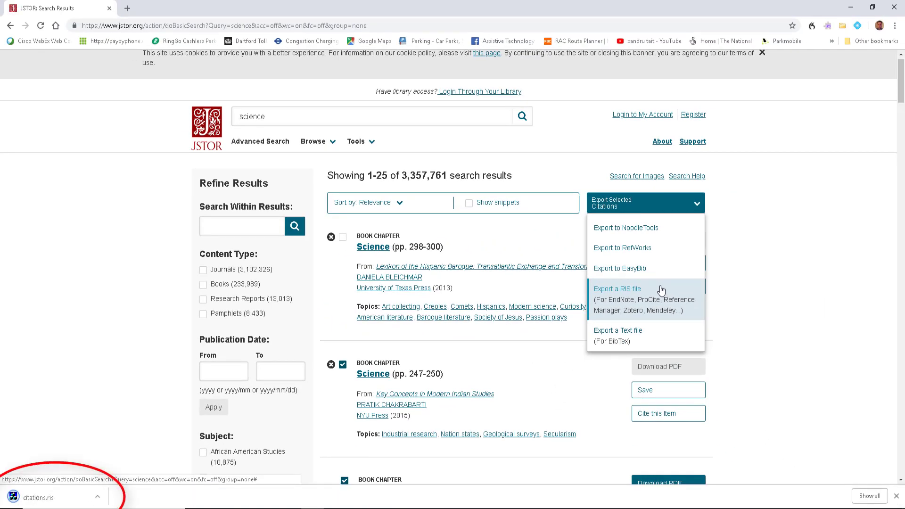
click(98, 497)
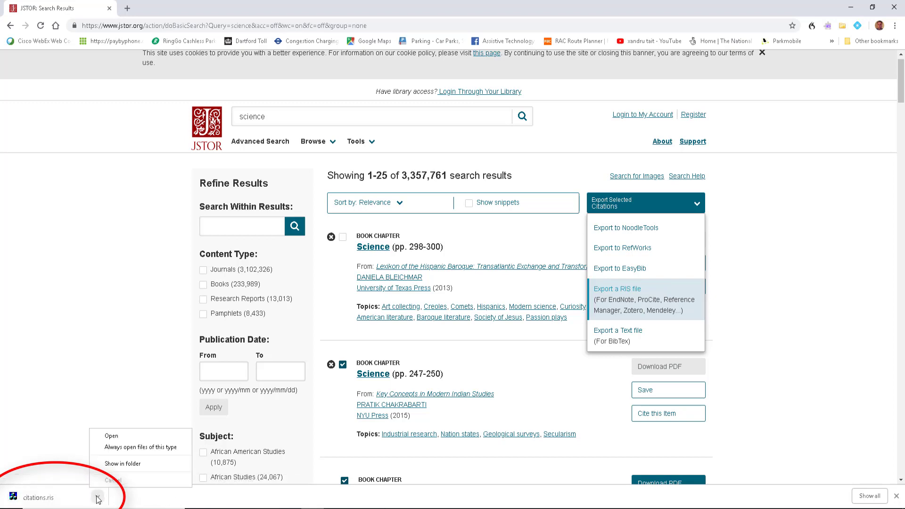
click(113, 463)
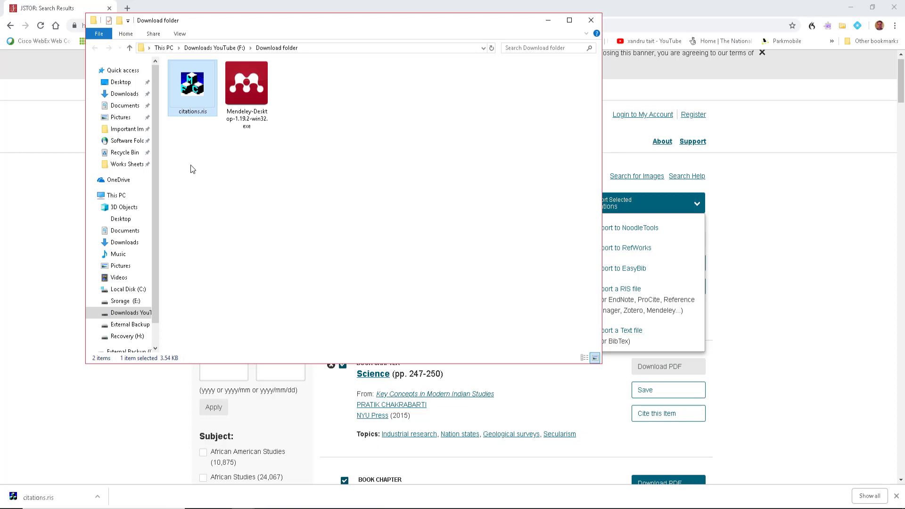
click(591, 20)
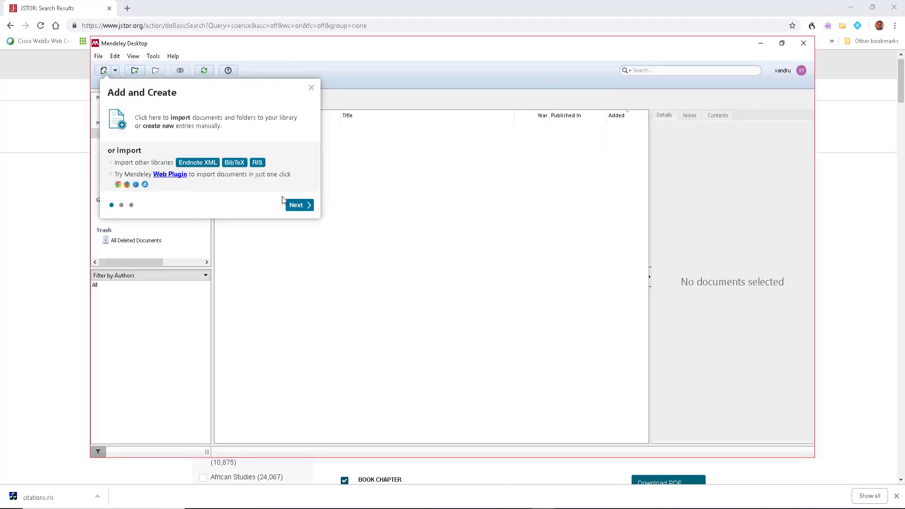
Dismiss the welcome tips and import citations.ris through File > Add Files
click(297, 206)
click(381, 295)
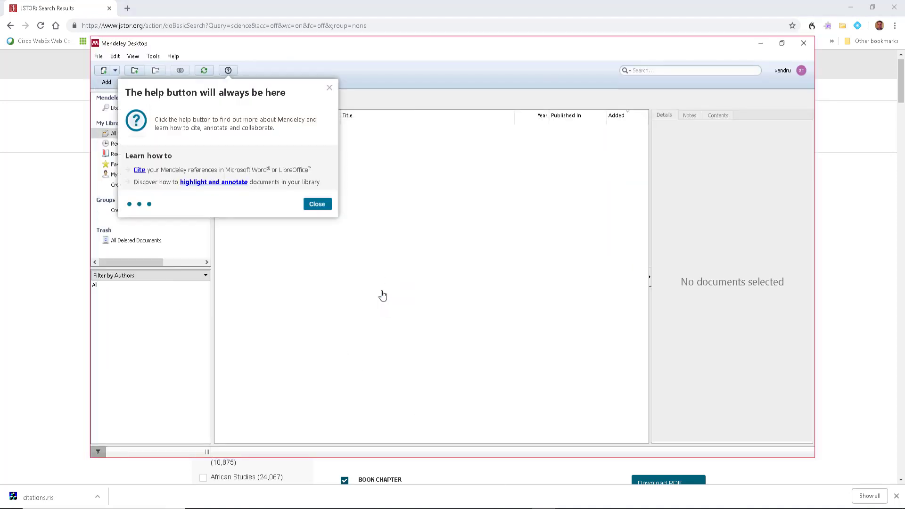
click(317, 202)
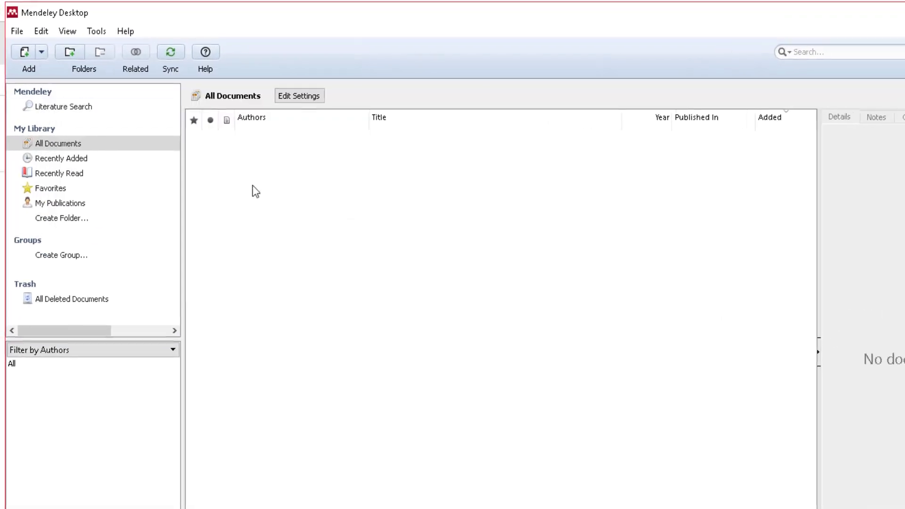
click(15, 30)
click(27, 47)
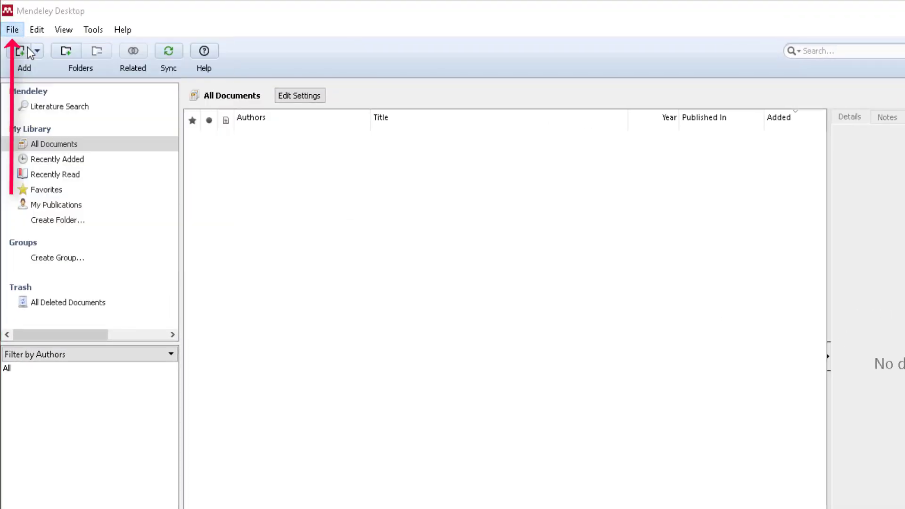
click(163, 145)
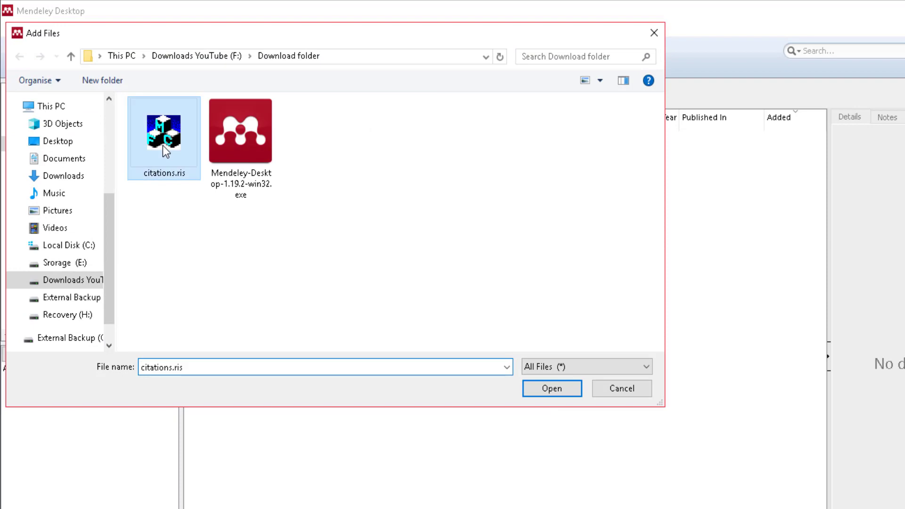
click(553, 388)
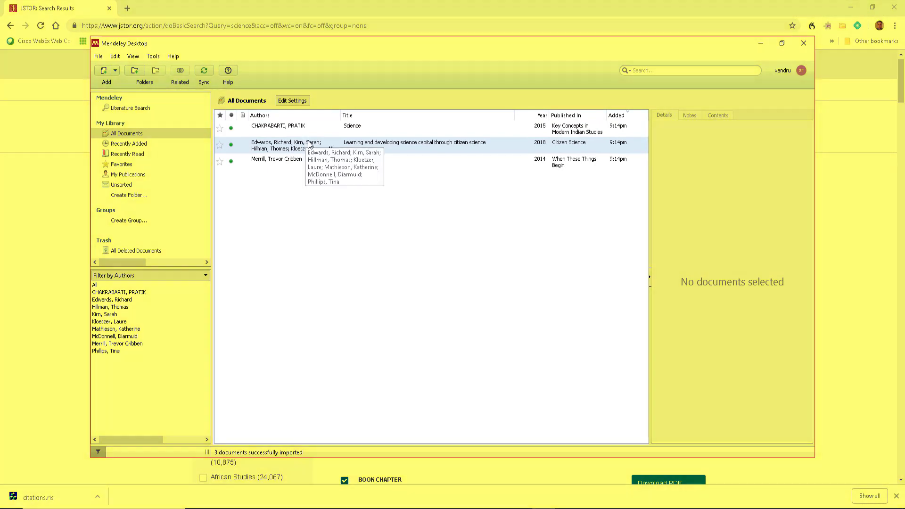
Review the details and abstract of the first imported reference, Science (2015)
click(304, 131)
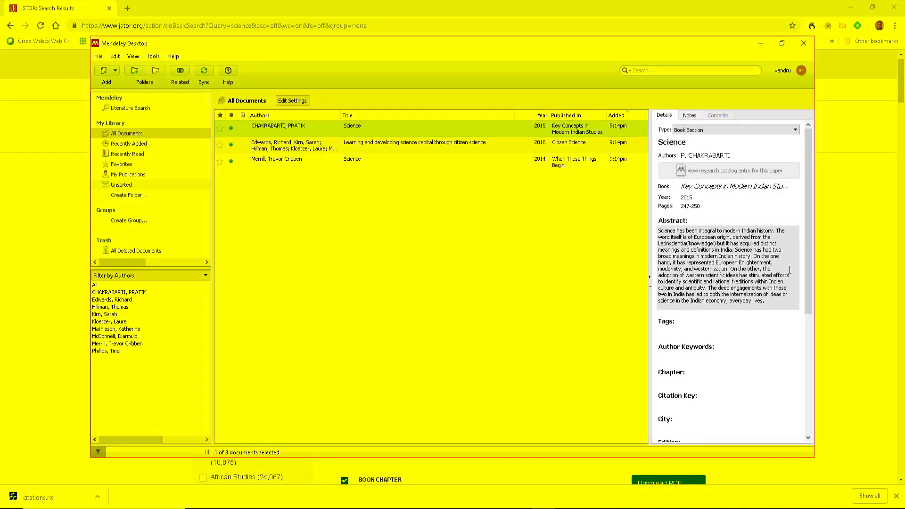
scroll(790, 269, down, 8)
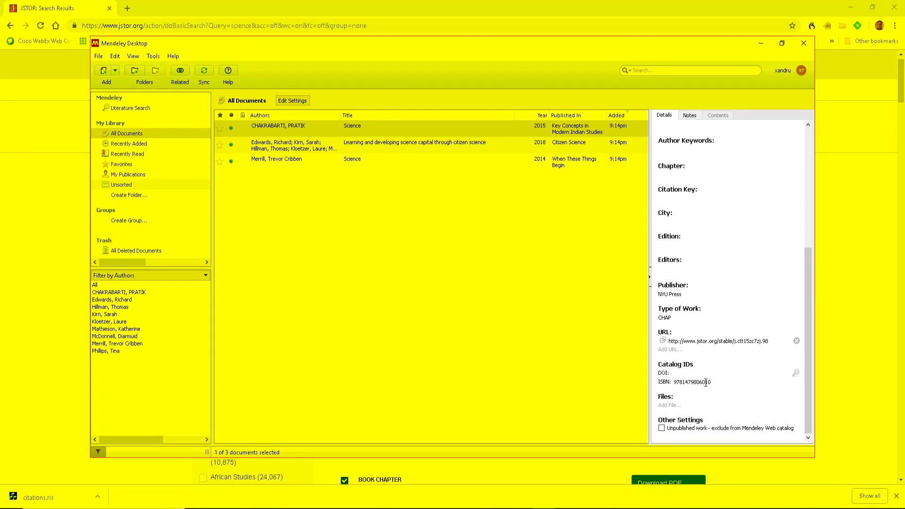
drag(804, 296, 807, 176)
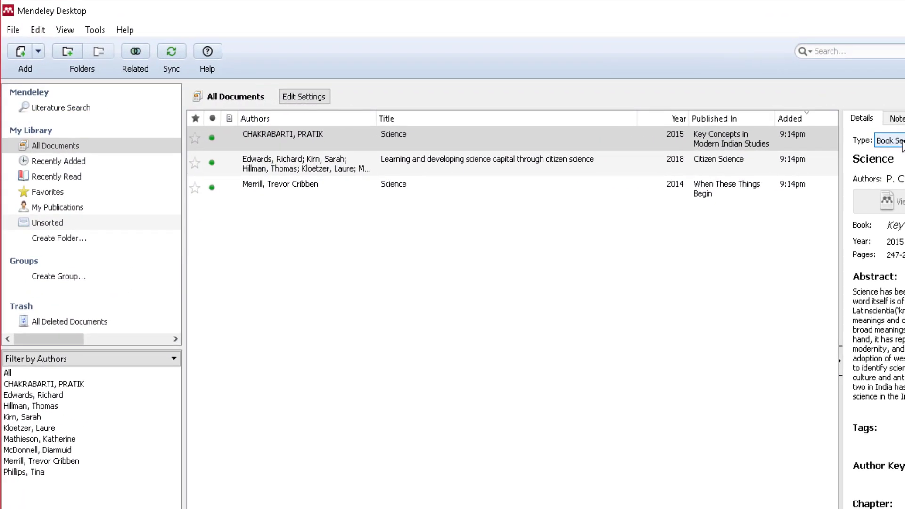
Find and install the University of York - OSCOLA citation style from More Styles
click(70, 32)
mouse_move(95, 82)
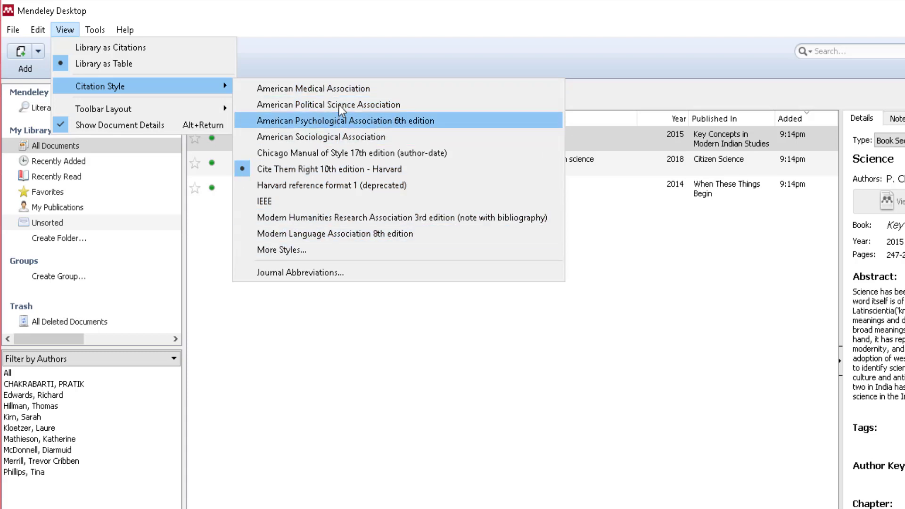
click(331, 247)
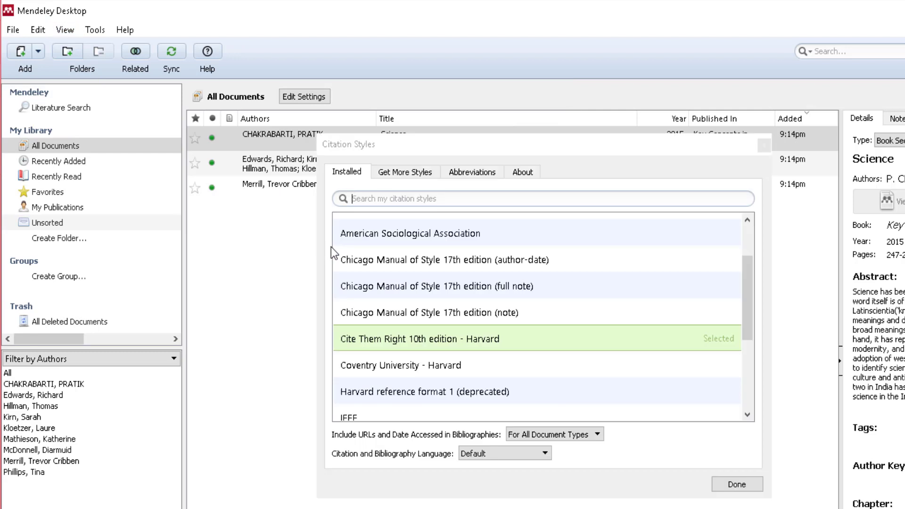
click(380, 200)
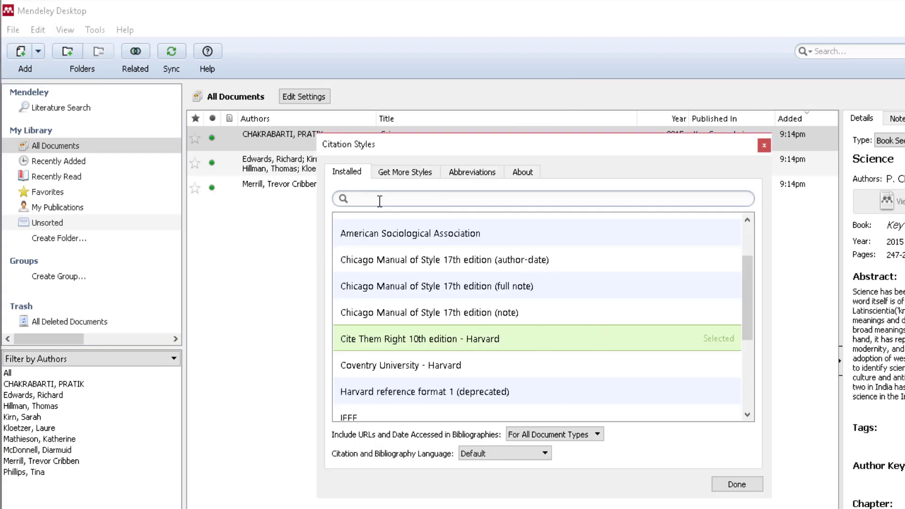
click(401, 172)
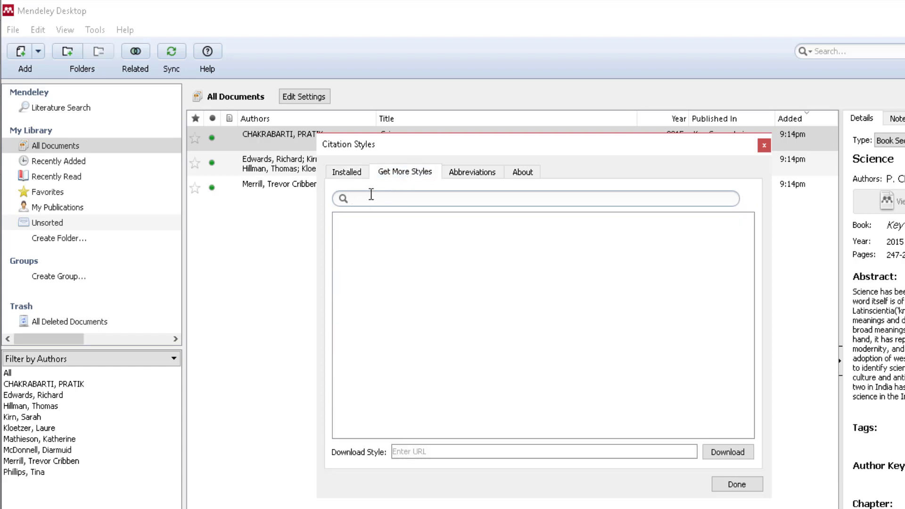
text(oscola)
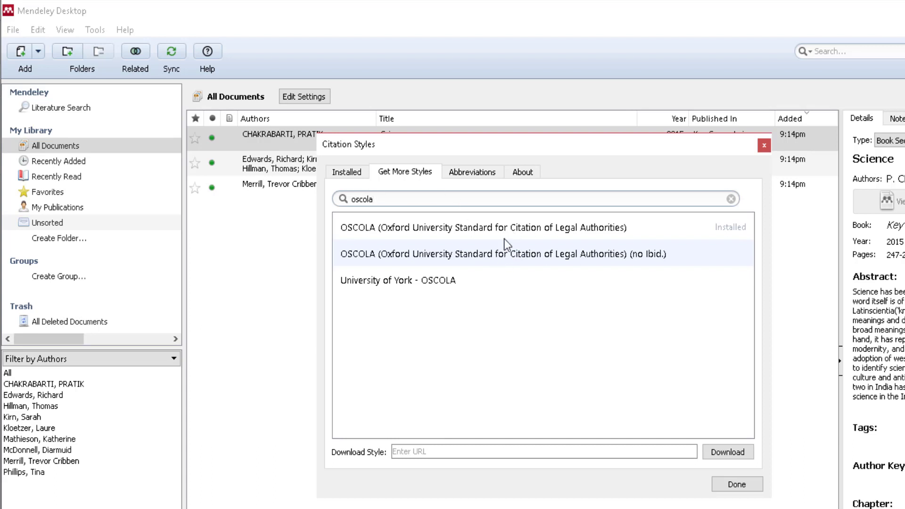
click(417, 282)
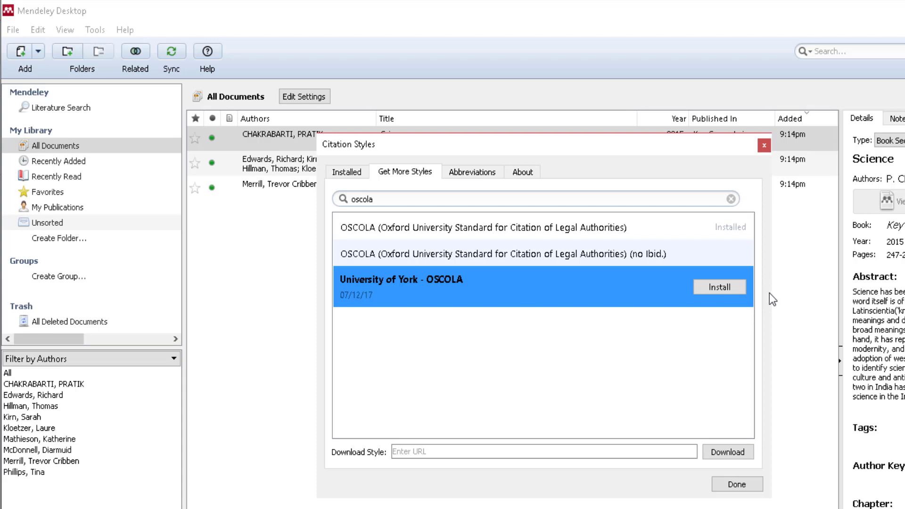
click(720, 287)
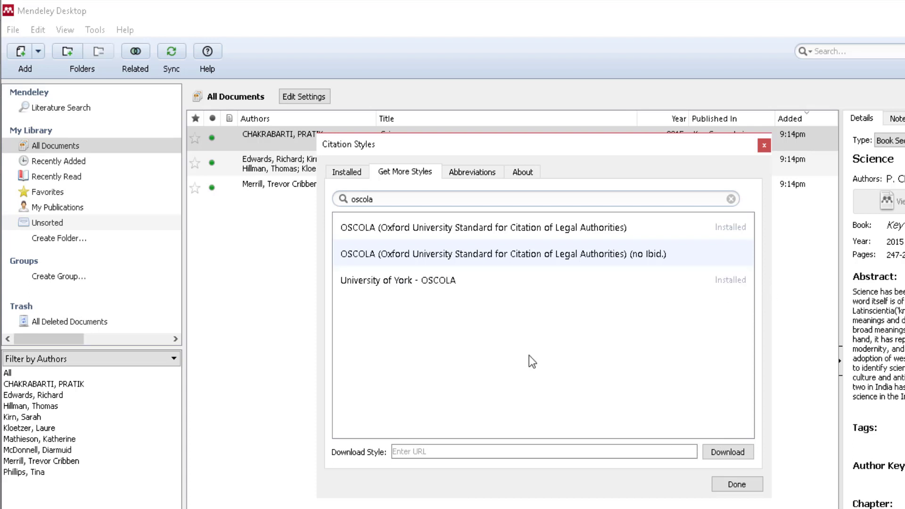
click(414, 451)
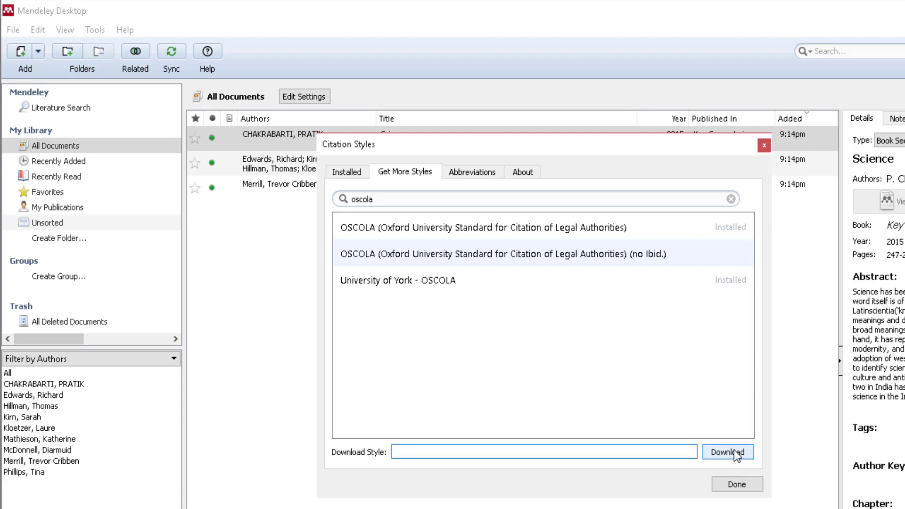
click(740, 481)
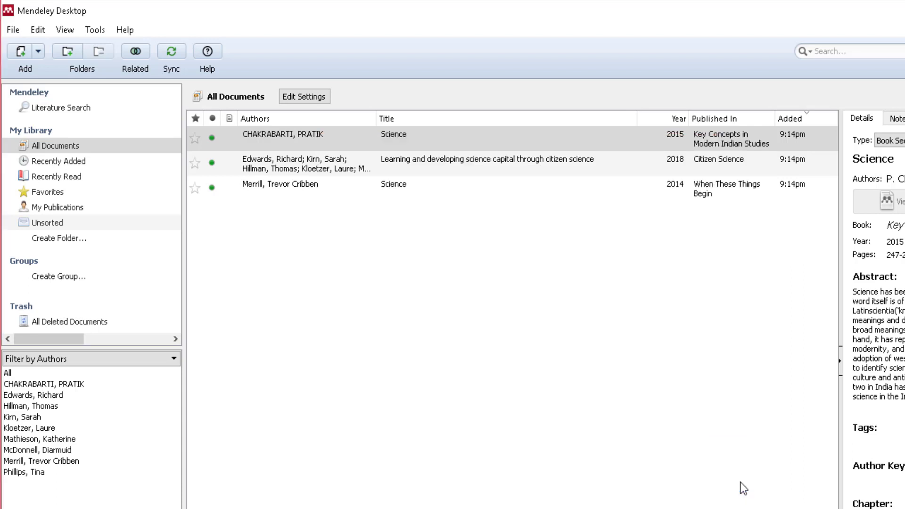
Keep Cite Them Right 10th edition - Harvard as the style and show All Documents
click(66, 30)
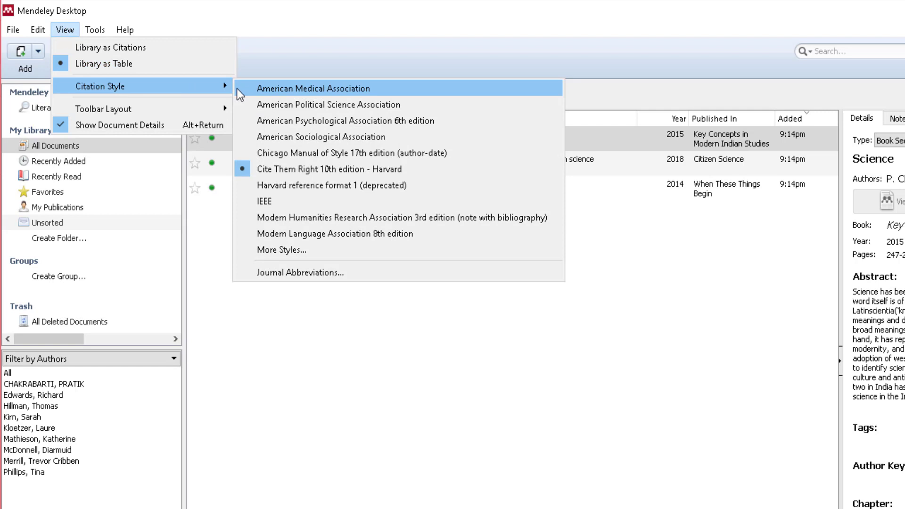
click(285, 168)
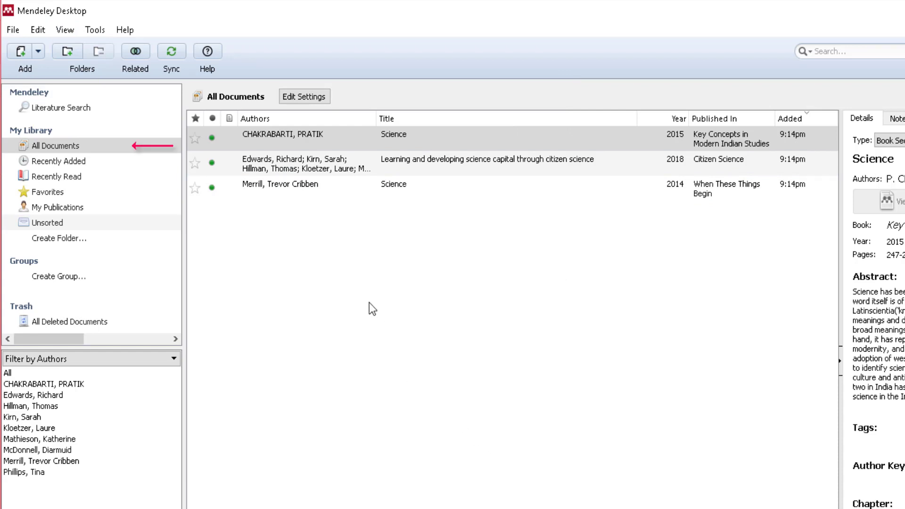
click(55, 147)
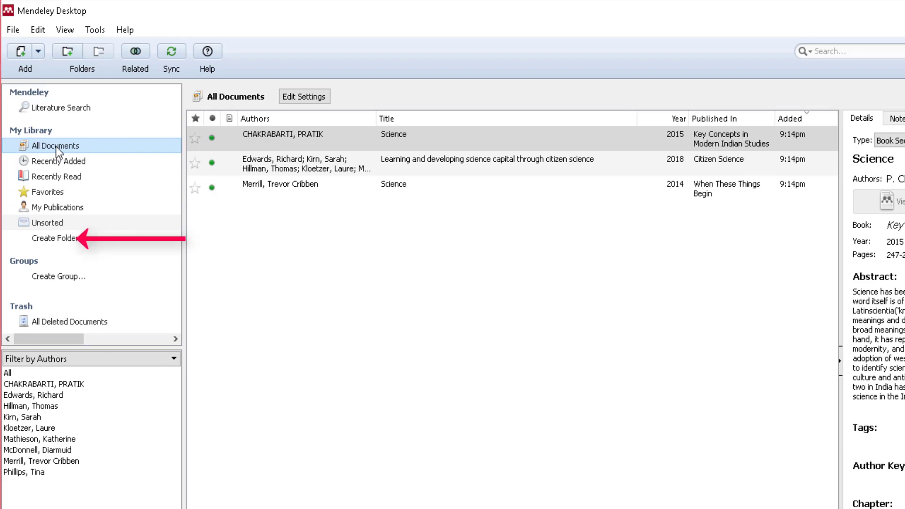
Create a new library folder named Science
click(49, 242)
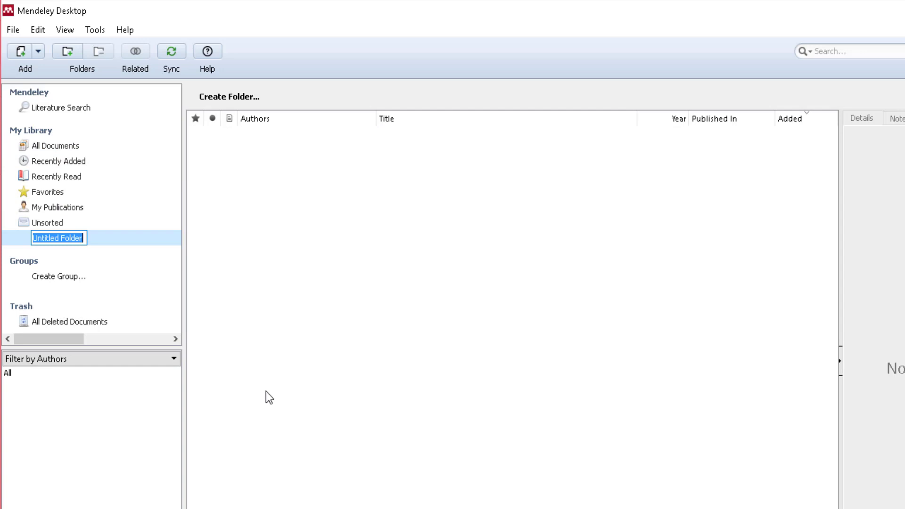
key(BackSpace)
text(Science)
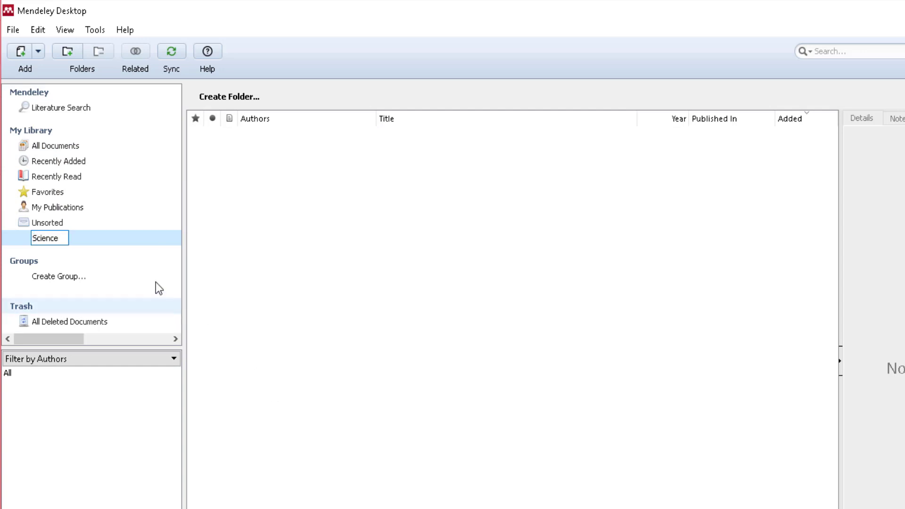
key(Return)
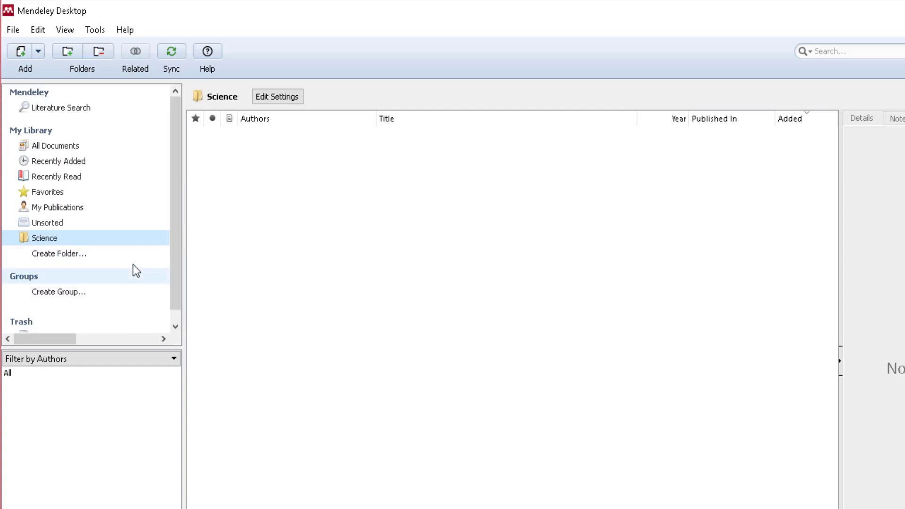
click(97, 236)
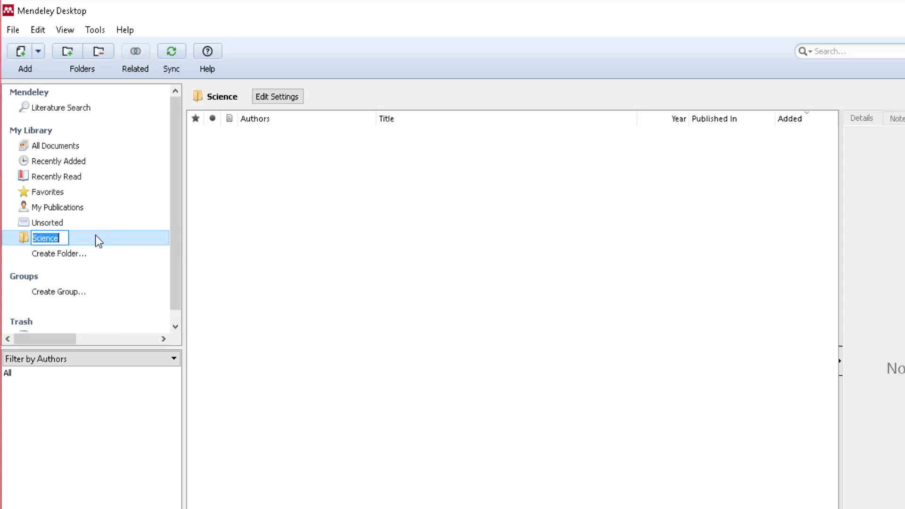
click(102, 253)
key(Escape)
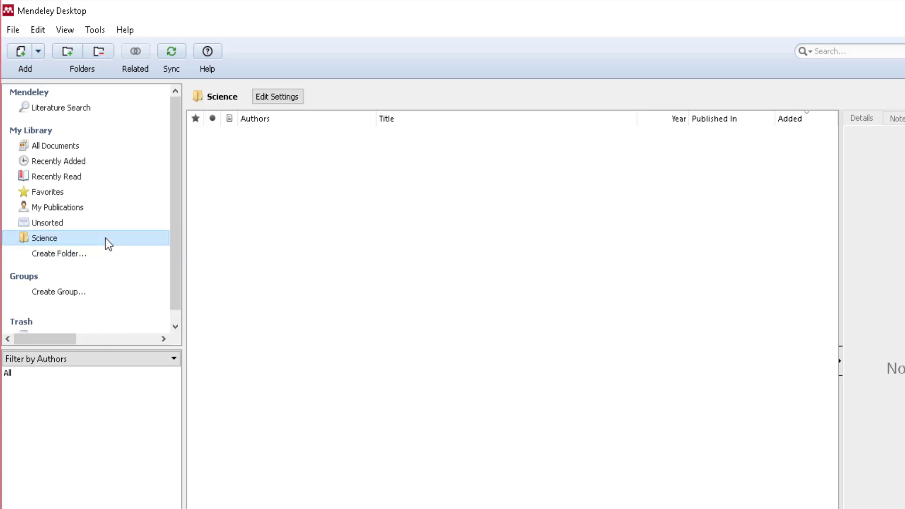
Add a subfolder named Genes under Science, then return to All Documents
right_click(105, 239)
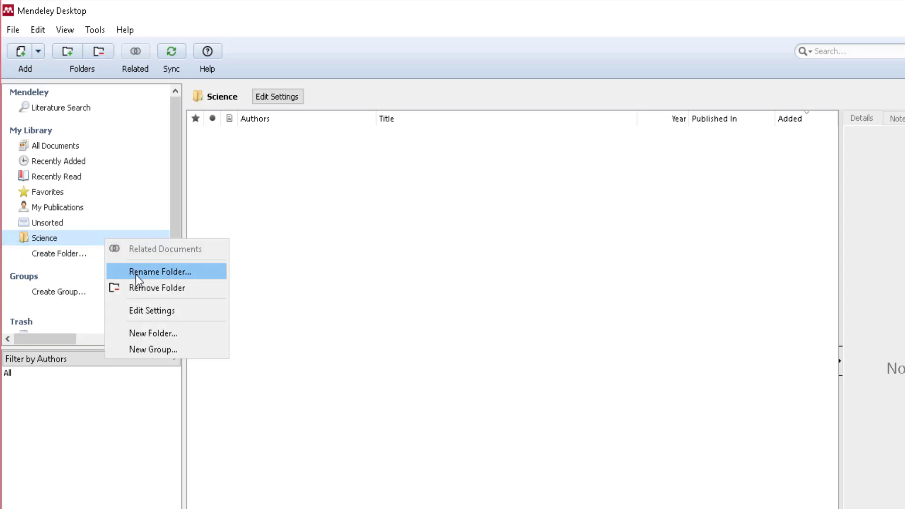
click(148, 333)
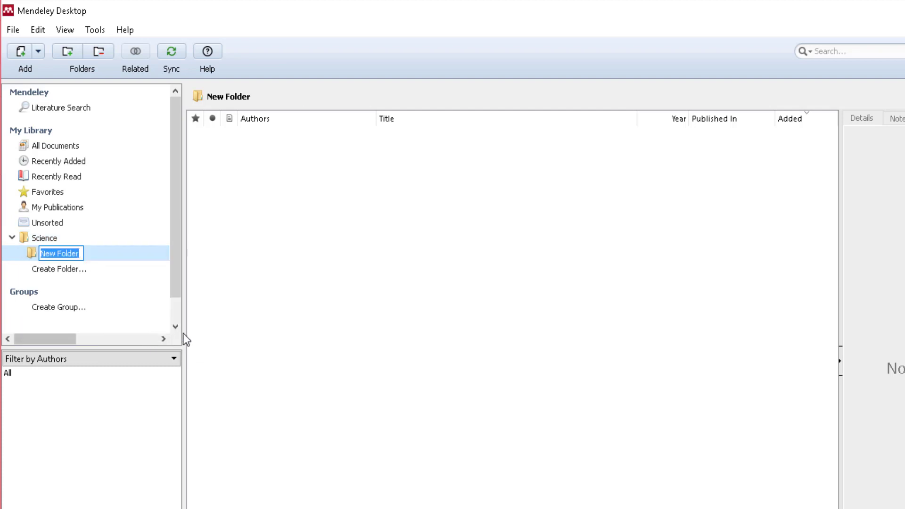
text(Genes)
key(Return)
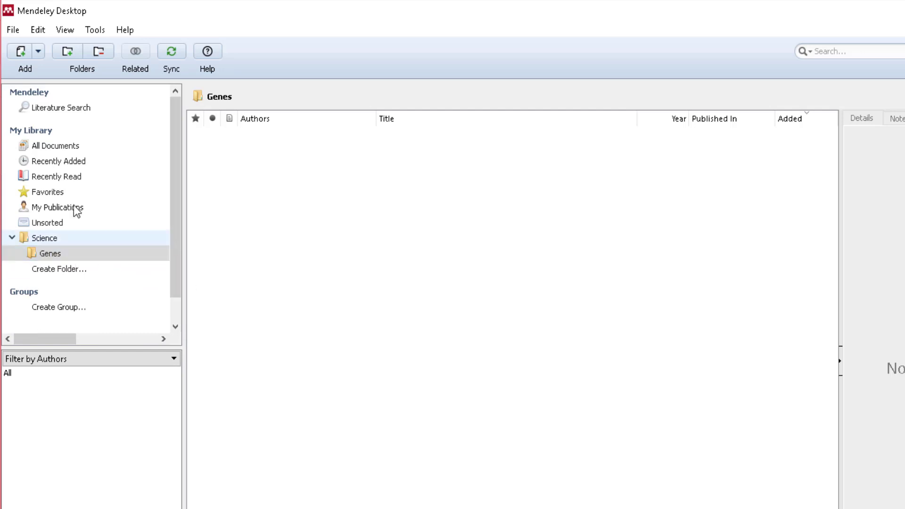
click(69, 147)
Drag the citizen-science paper and the Science book chapter into the Genes folder
drag(294, 165, 70, 259)
drag(298, 136, 53, 255)
click(51, 253)
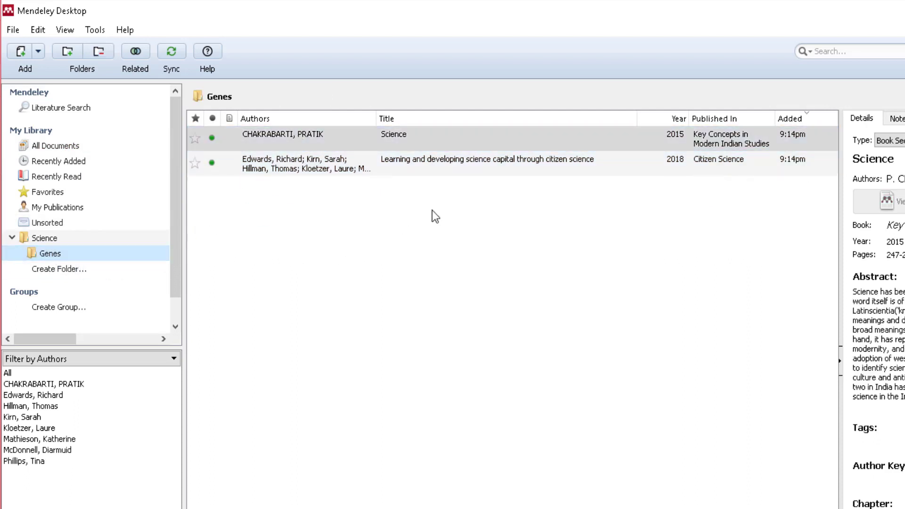
Add the note 'Need to read' to the citizen-science paper
click(442, 160)
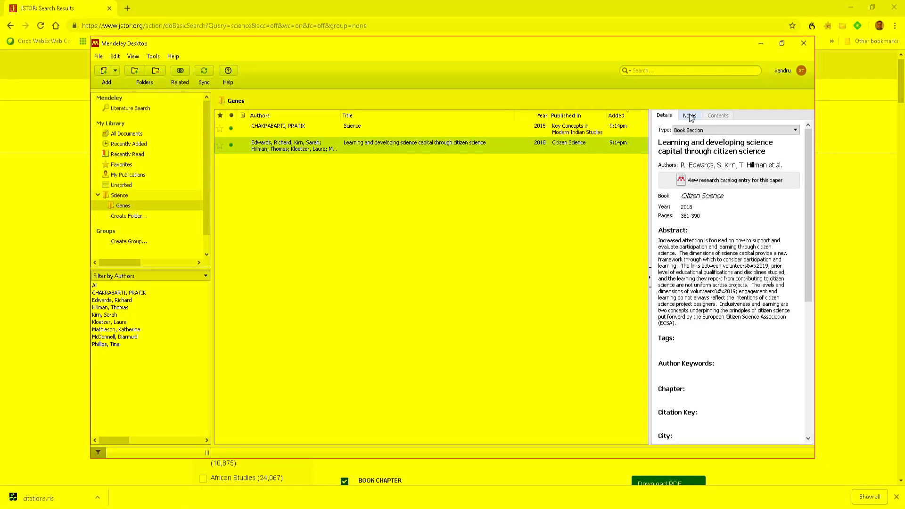
click(690, 116)
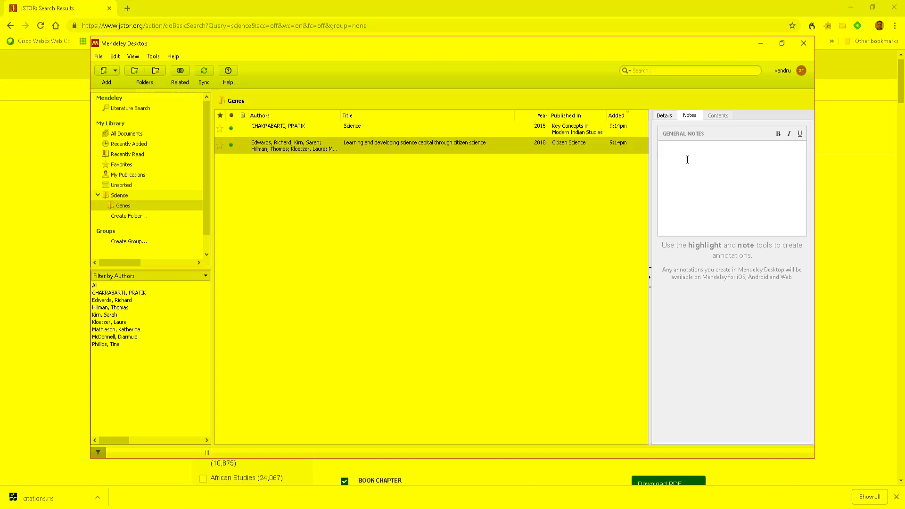
click(687, 159)
text(Need to read)
click(664, 116)
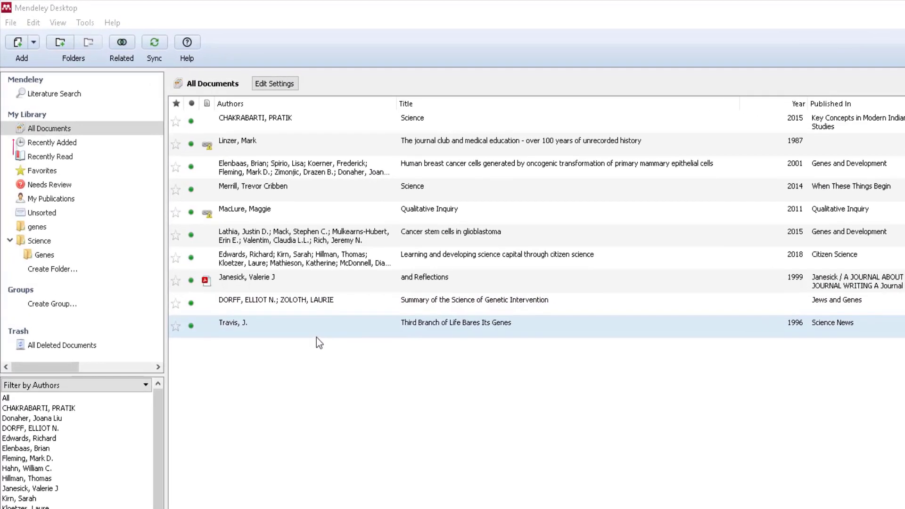
click(32, 43)
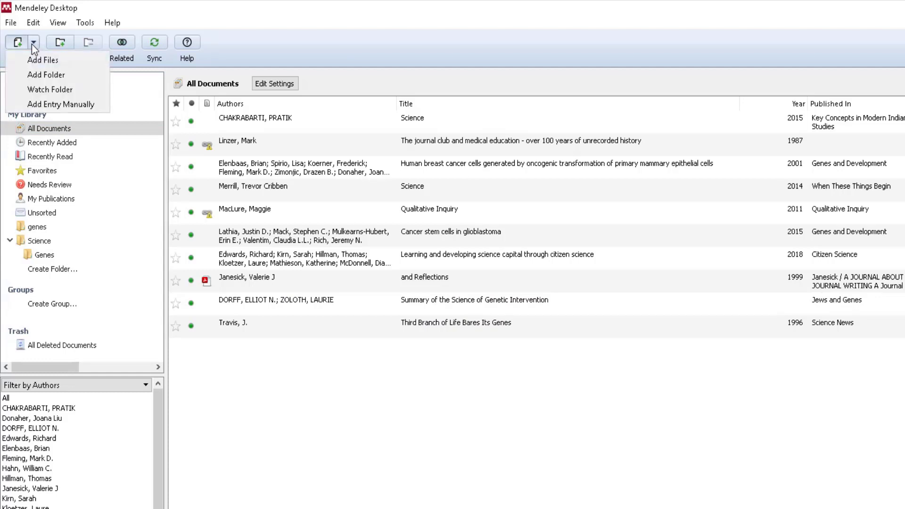
click(35, 104)
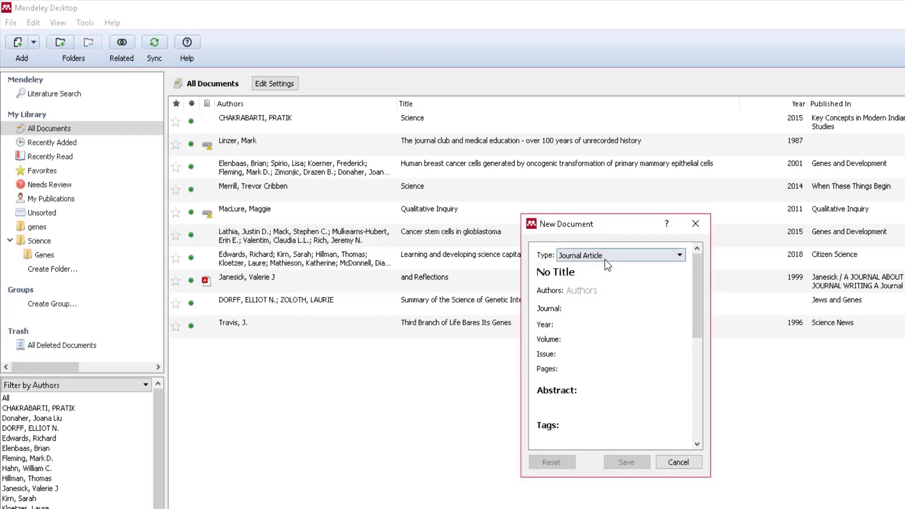
click(606, 255)
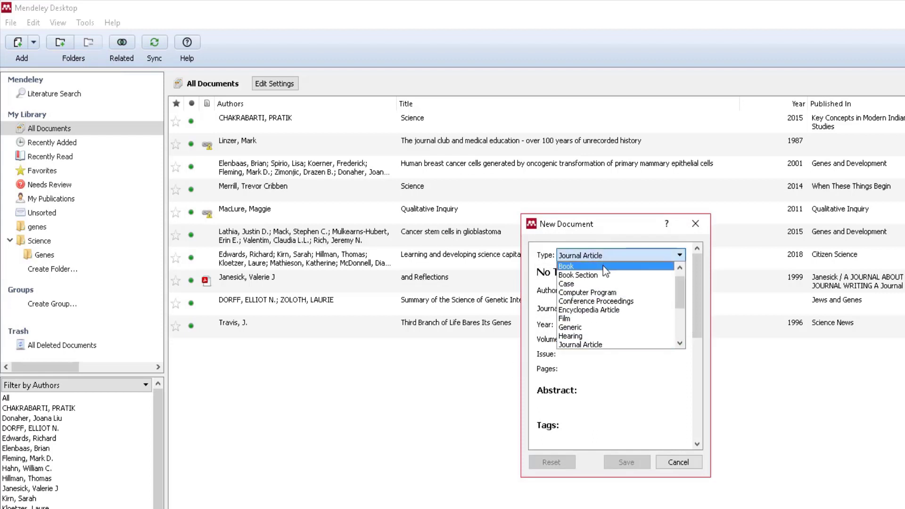
click(604, 267)
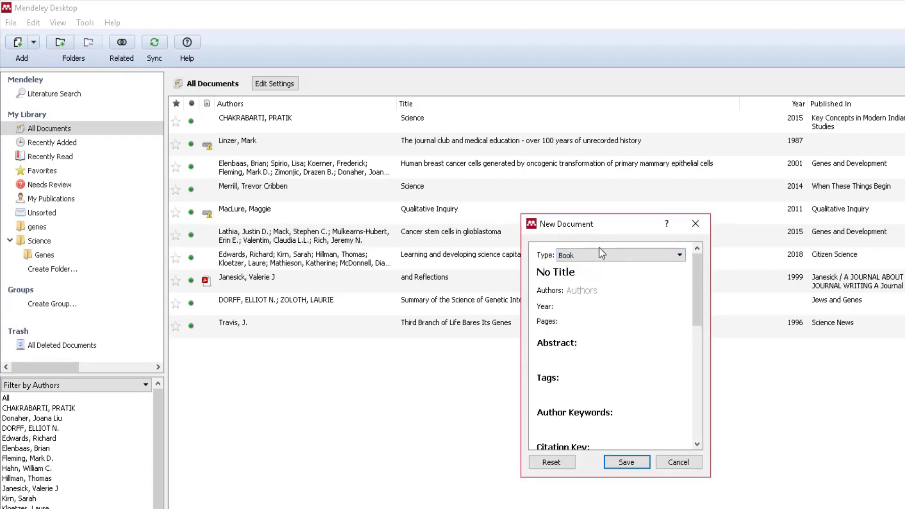
click(607, 250)
click(613, 276)
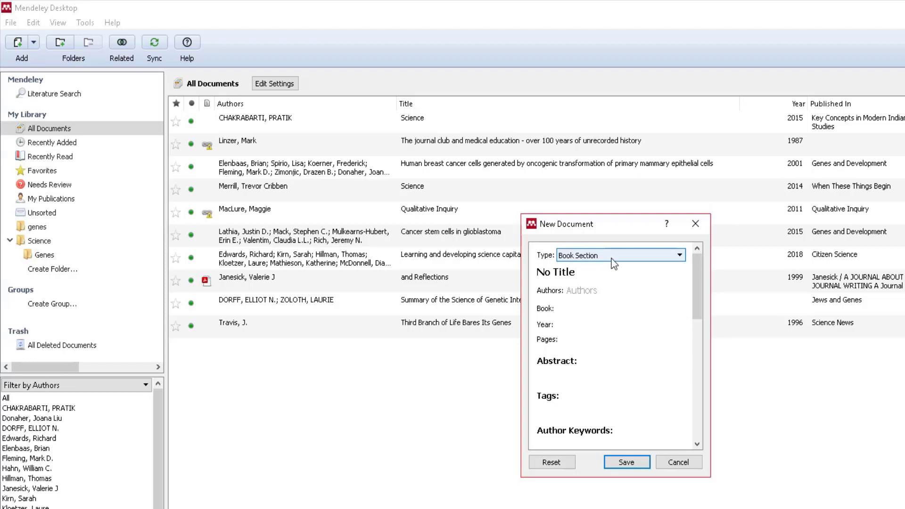
click(584, 292)
click(576, 309)
click(576, 324)
click(574, 341)
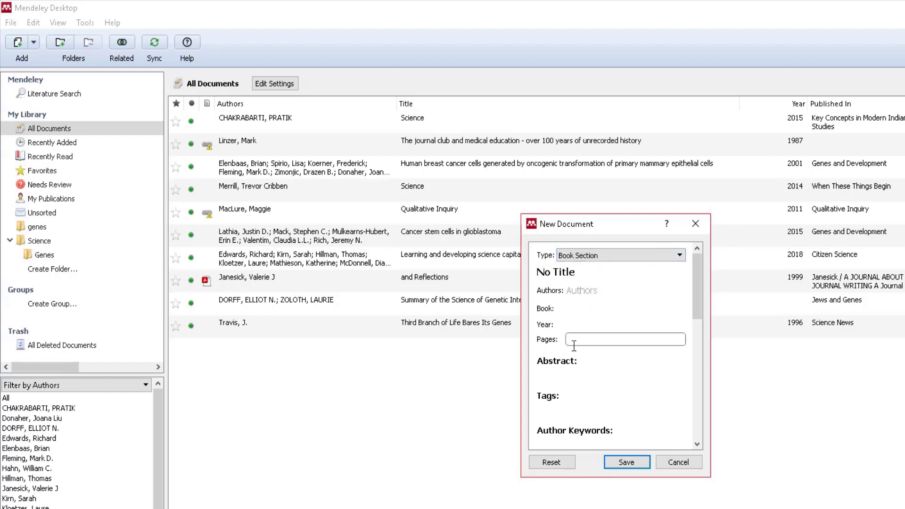
click(598, 255)
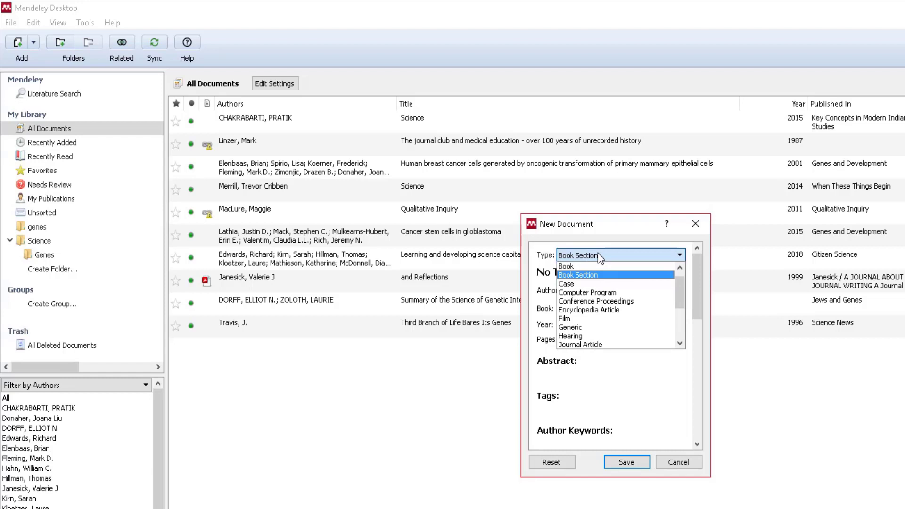
click(596, 266)
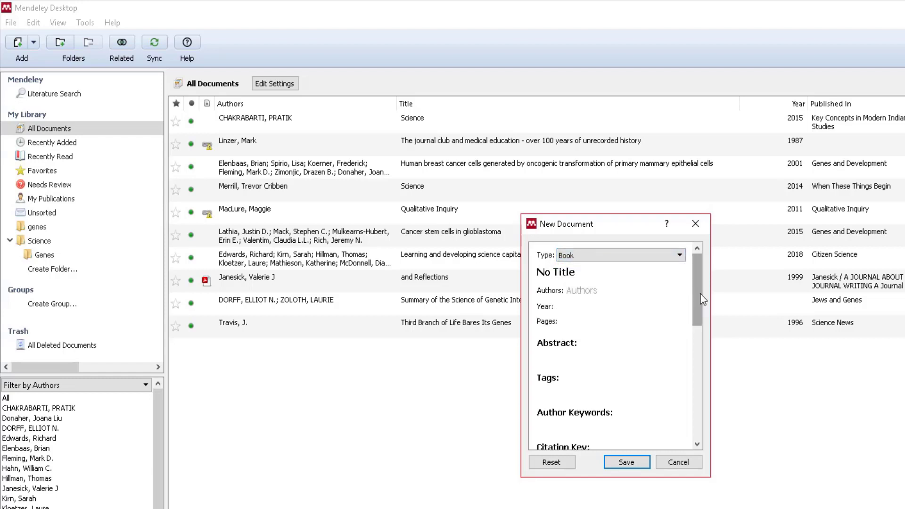
drag(698, 296, 694, 405)
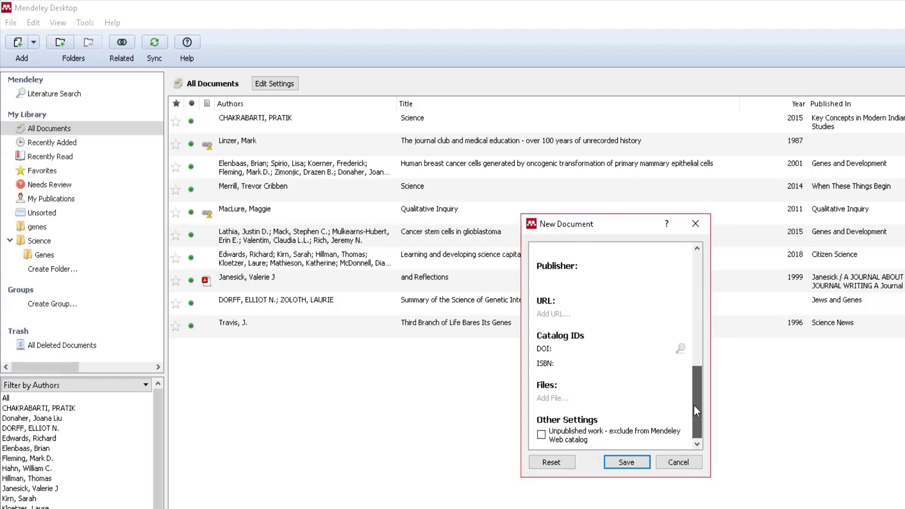
drag(694, 406, 695, 254)
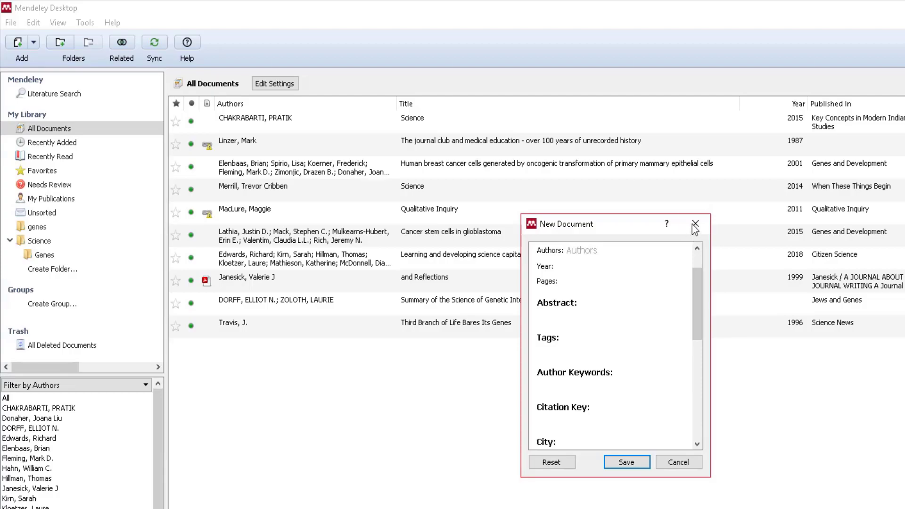
click(695, 223)
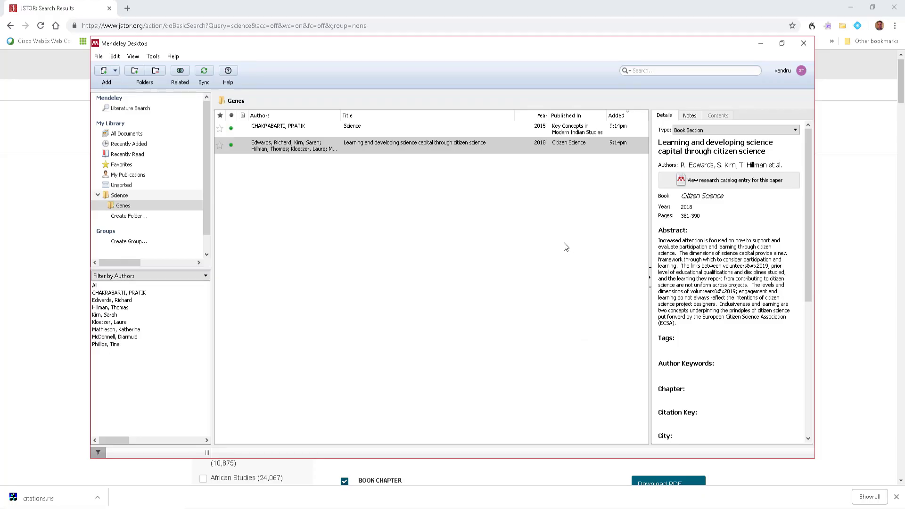
Maximize Mendeley and run a catalog Literature Search for 'genes cells'
click(782, 44)
click(38, 70)
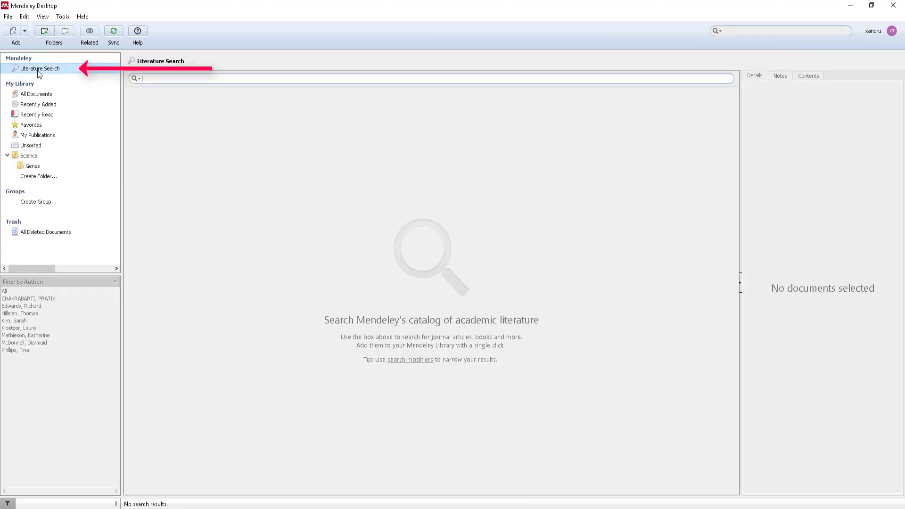
text(genes cells)
key(Return)
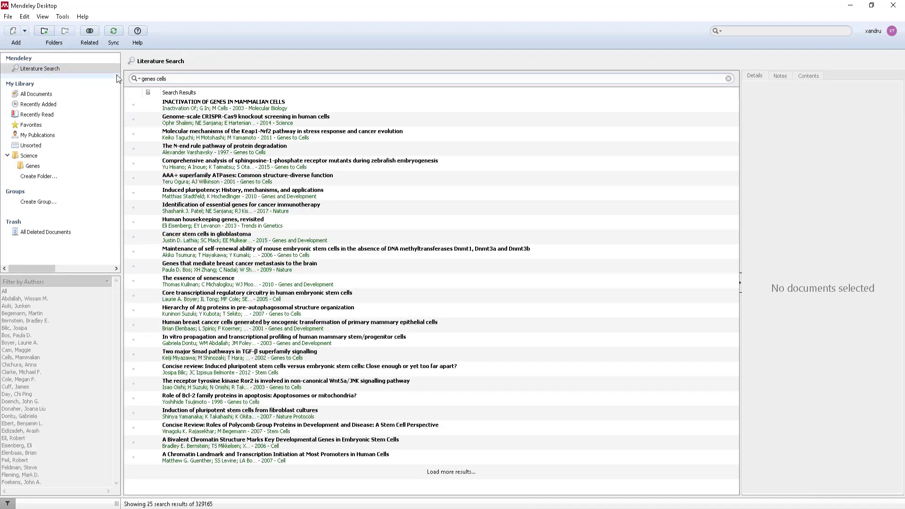
Save 'Cancer stem cells in glioblastoma', then preview the transcriptional circuitry and breast cancer papers
click(224, 239)
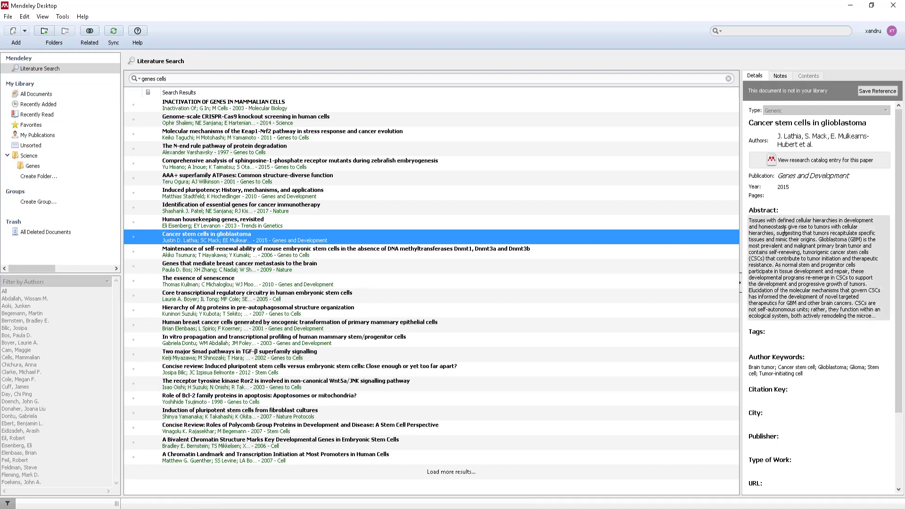
click(868, 91)
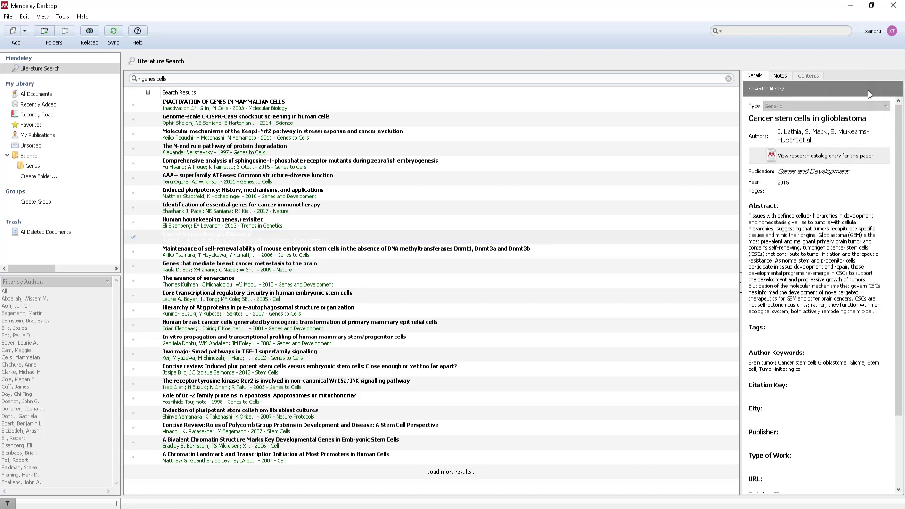
click(205, 298)
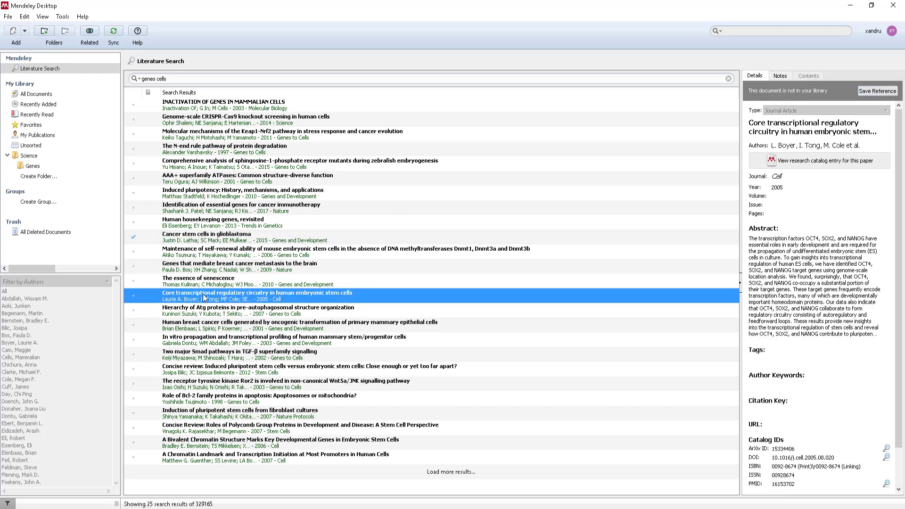
click(211, 327)
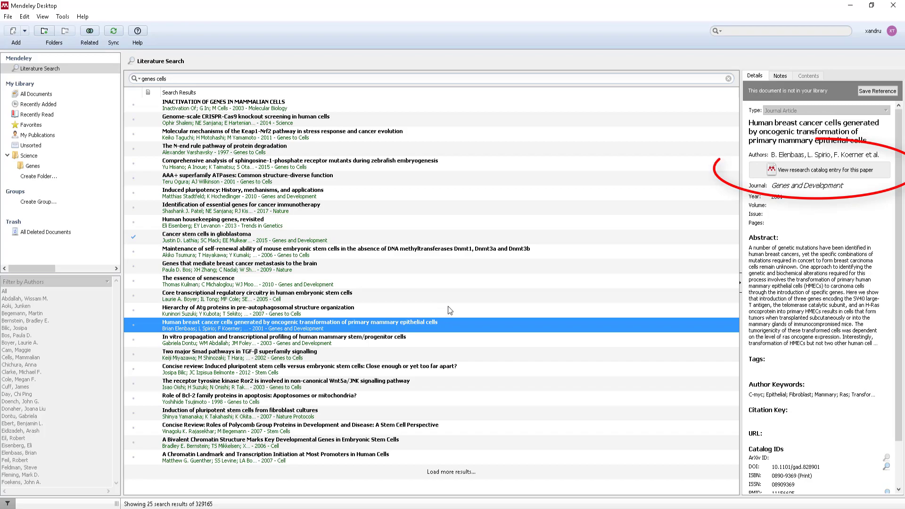
Copy the opening abstract lines from the breast cancer paper's web catalog page, then return to Mendeley
click(771, 173)
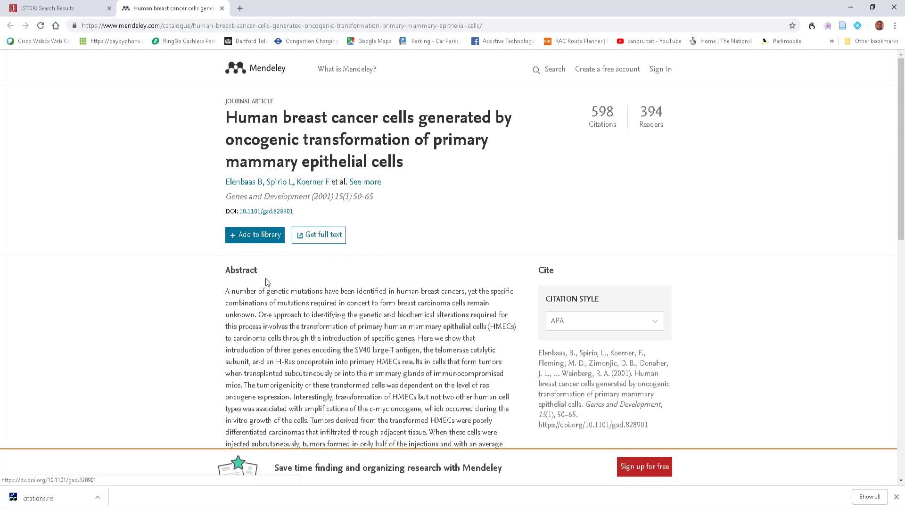
drag(227, 292, 392, 372)
right_click(357, 347)
click(371, 355)
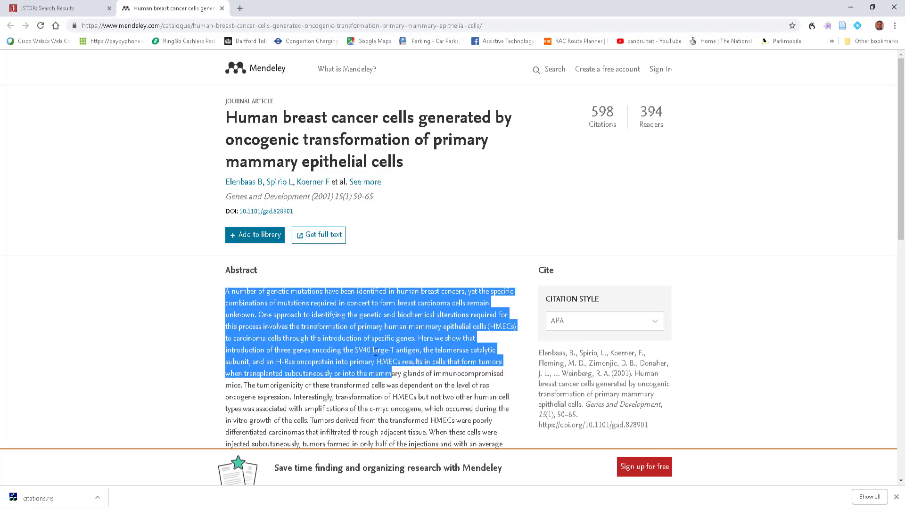
key(alt+Tab)
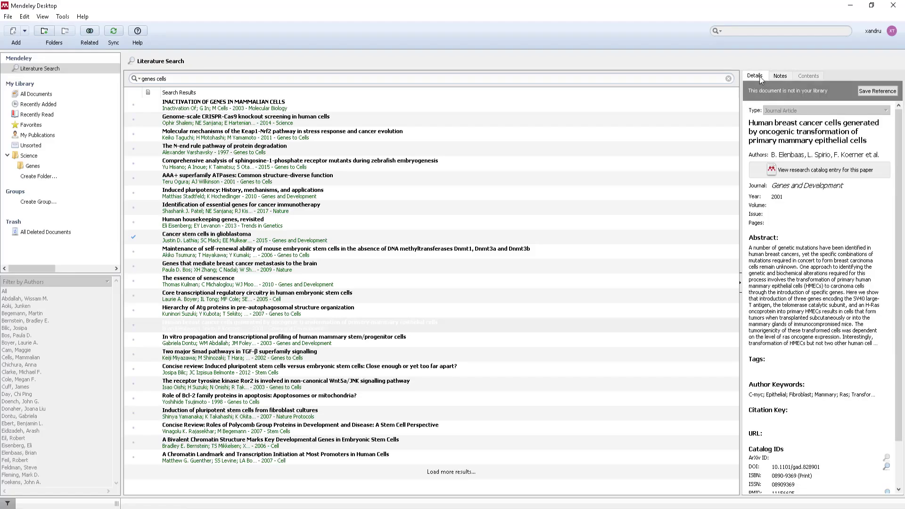
Save the human breast cancer paper to the library and review All Documents
click(877, 91)
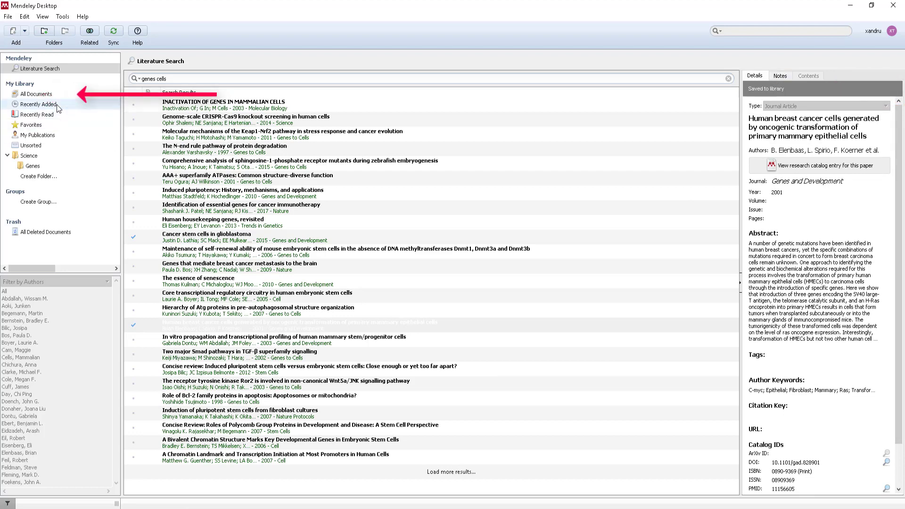
click(36, 93)
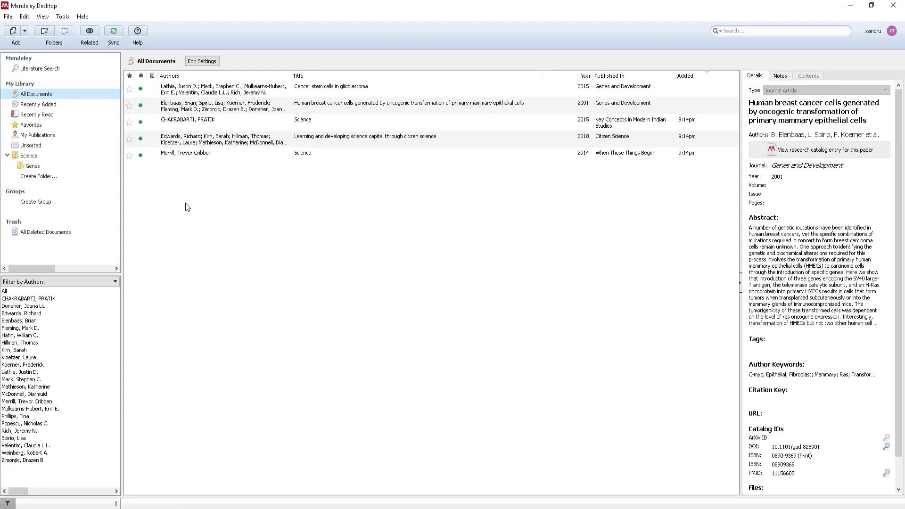
click(317, 91)
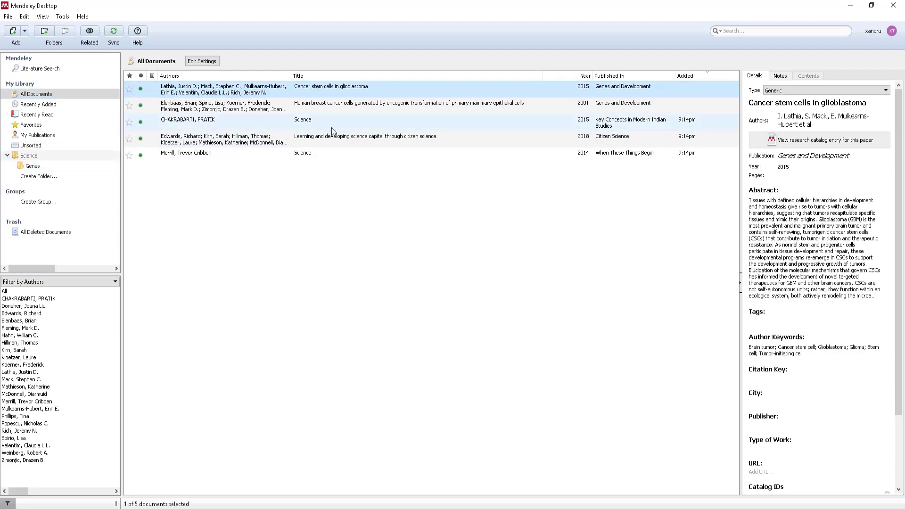
Drag the breast cancer paper into the Genes folder and open Genes to confirm
ctrl+click(345, 102)
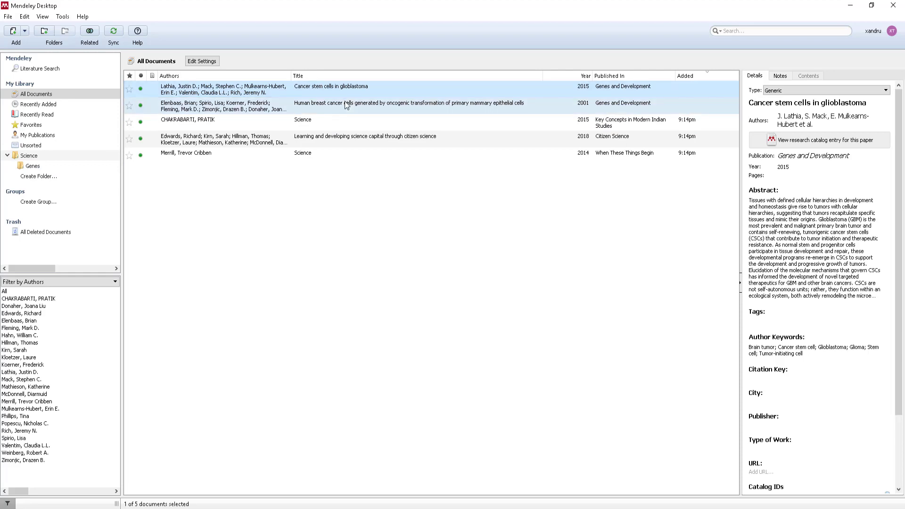
ctrl+click(344, 106)
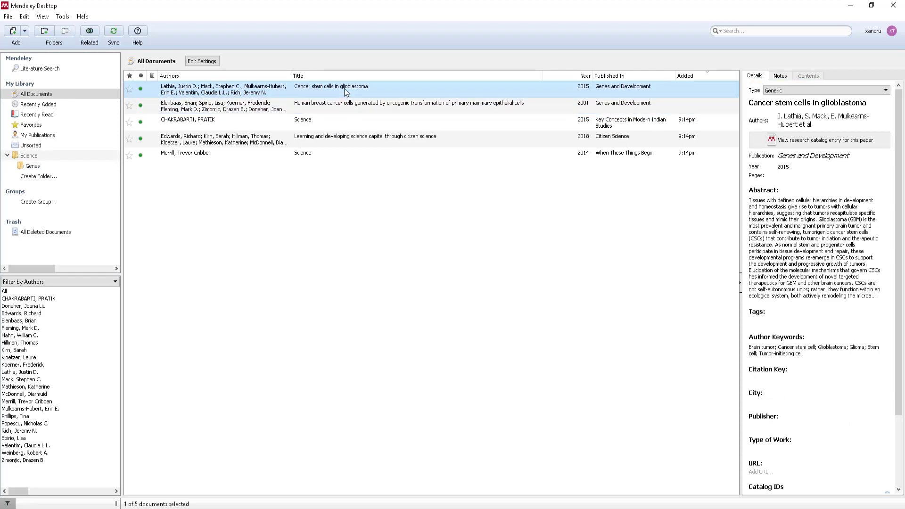
click(344, 103)
drag(344, 106, 33, 166)
click(33, 165)
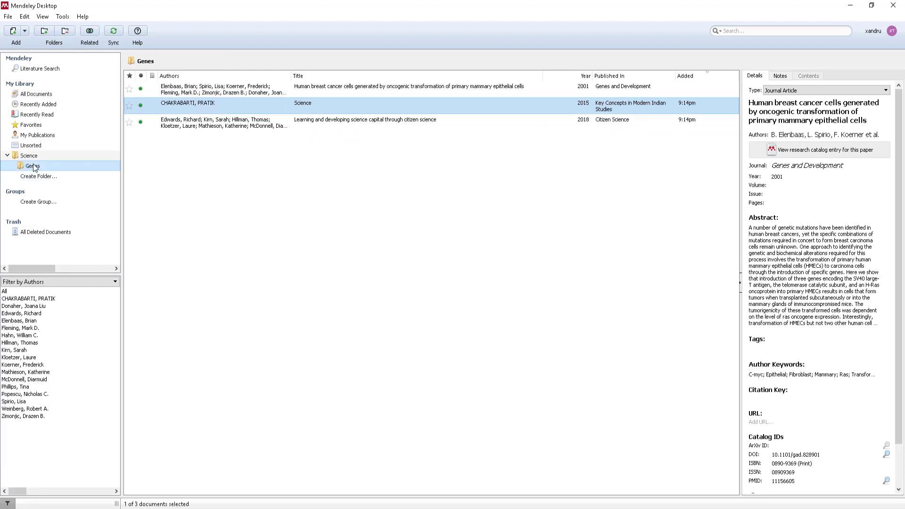
Paste the abstract into the breast cancer paper's general notes and bold and underline its opening phrase
click(780, 76)
click(768, 113)
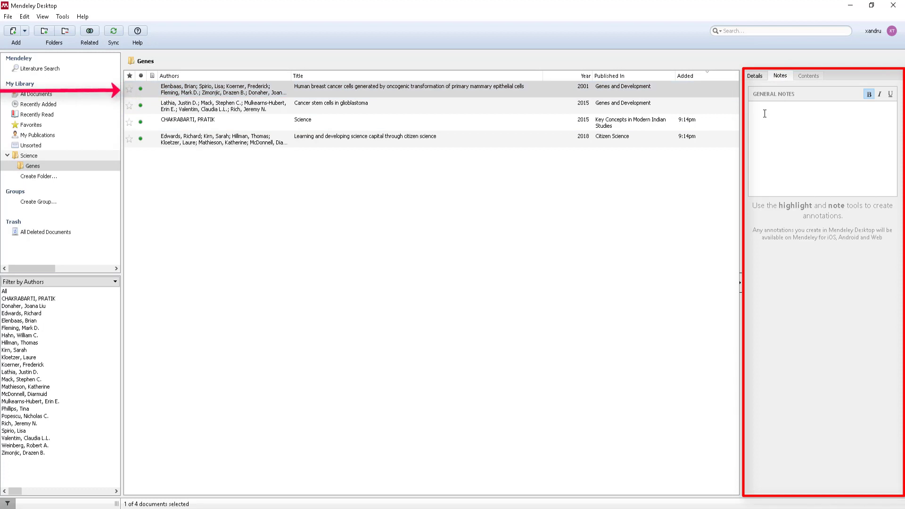
right_click(767, 113)
click(786, 166)
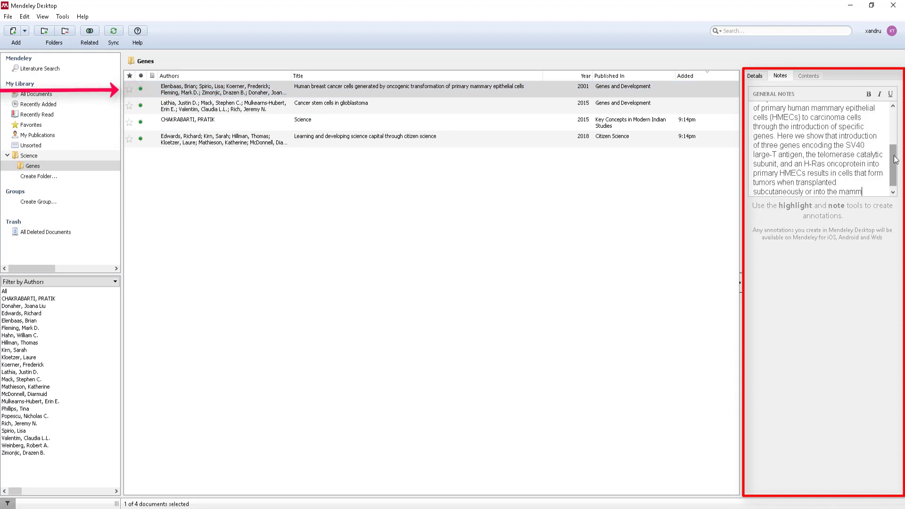
scroll(895, 160, up, 3)
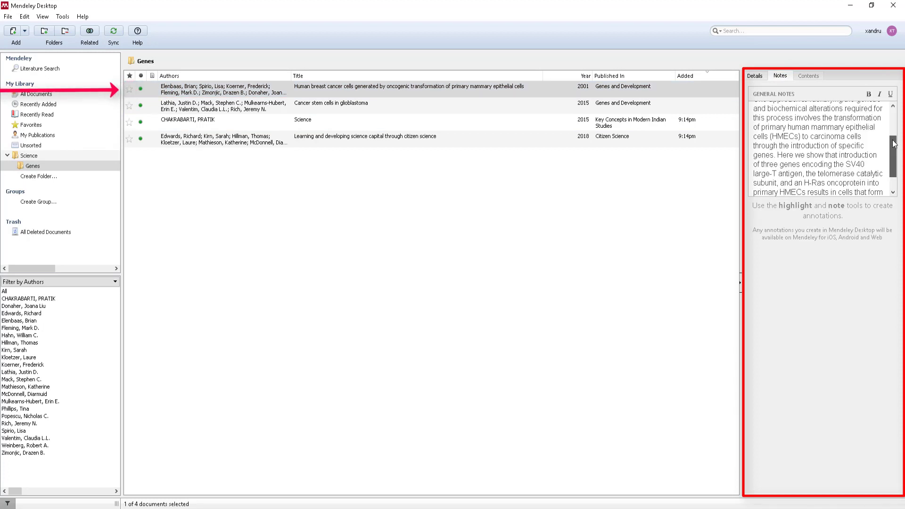
drag(824, 111, 866, 139)
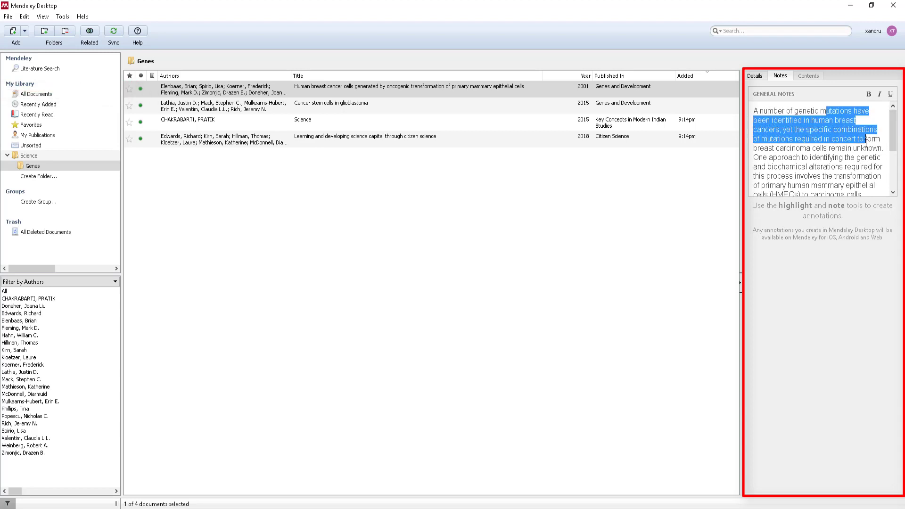
click(869, 94)
click(890, 94)
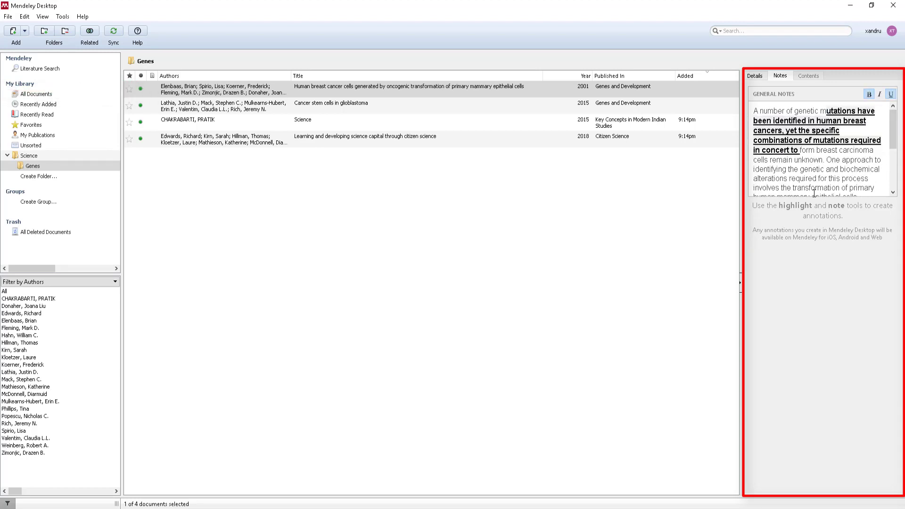
click(759, 76)
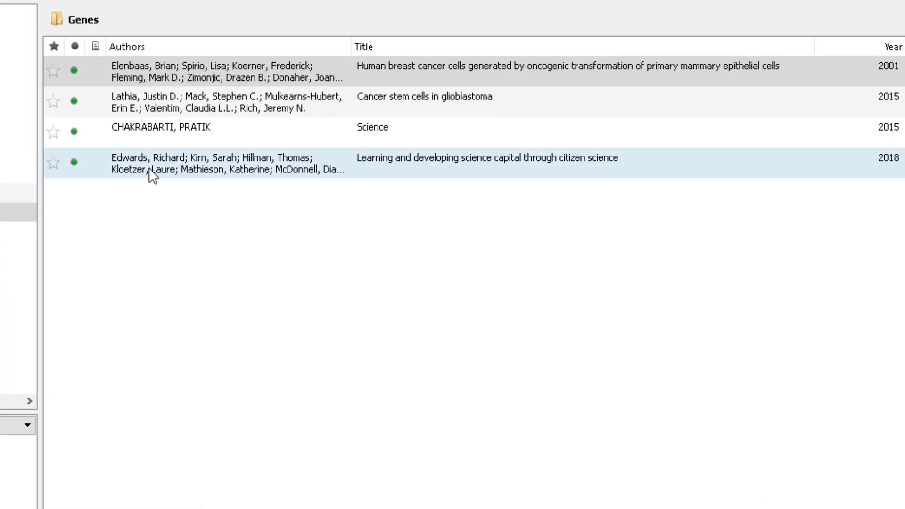
click(149, 168)
right_click(146, 164)
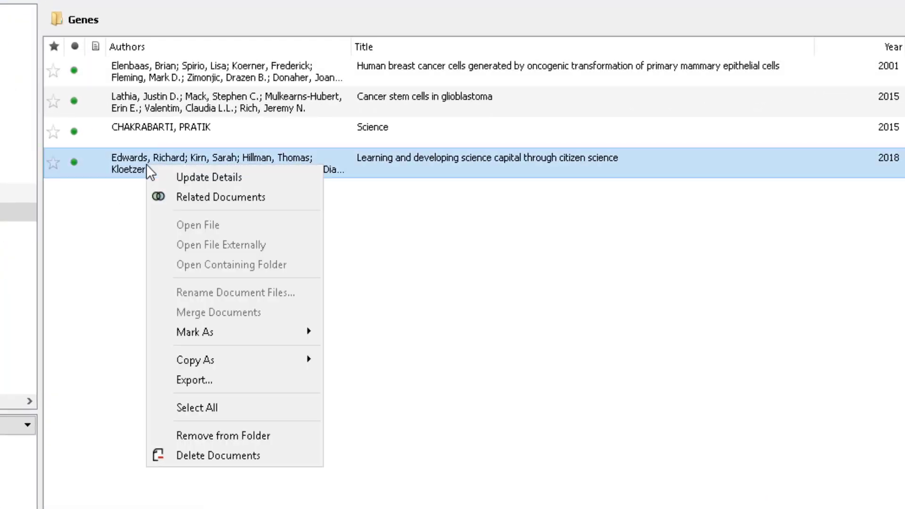
click(172, 197)
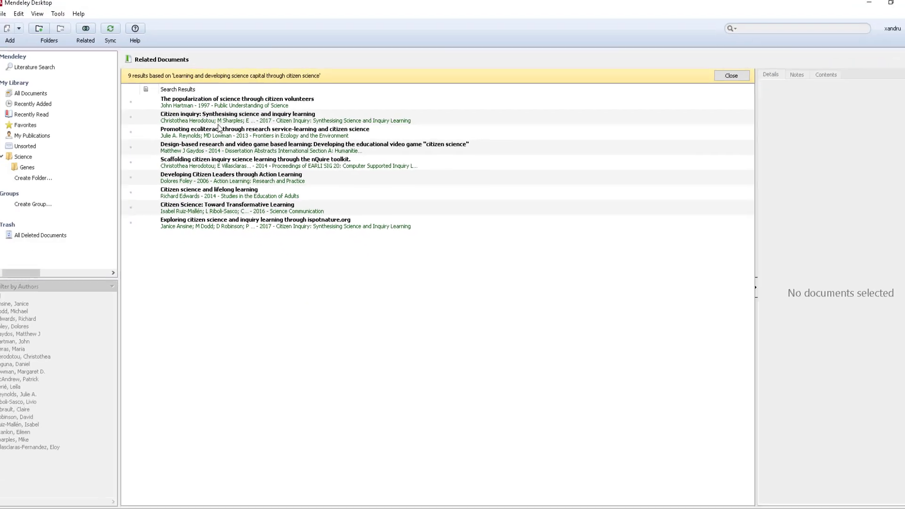
click(219, 118)
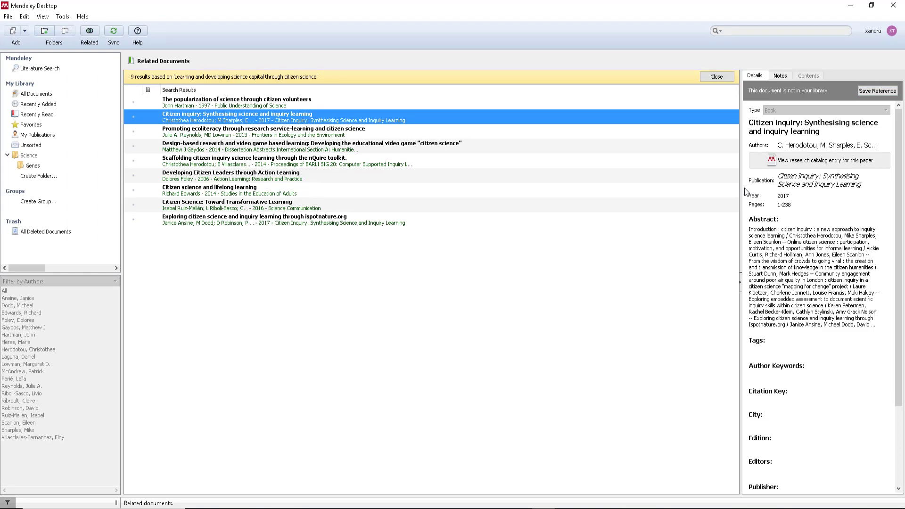
click(33, 167)
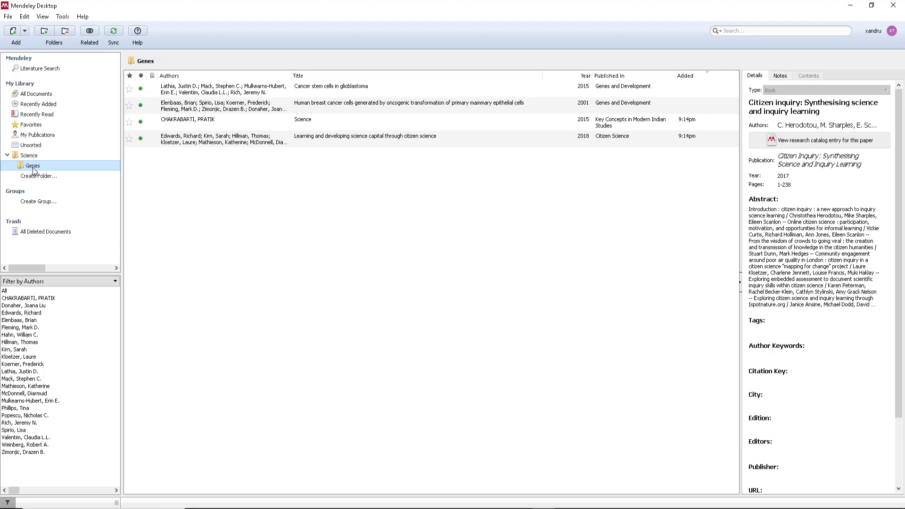
Drag Journal one.pdf and the second journal PDF from the Journals folder into Genes
key(alt+Tab)
drag(339, 167, 769, 50)
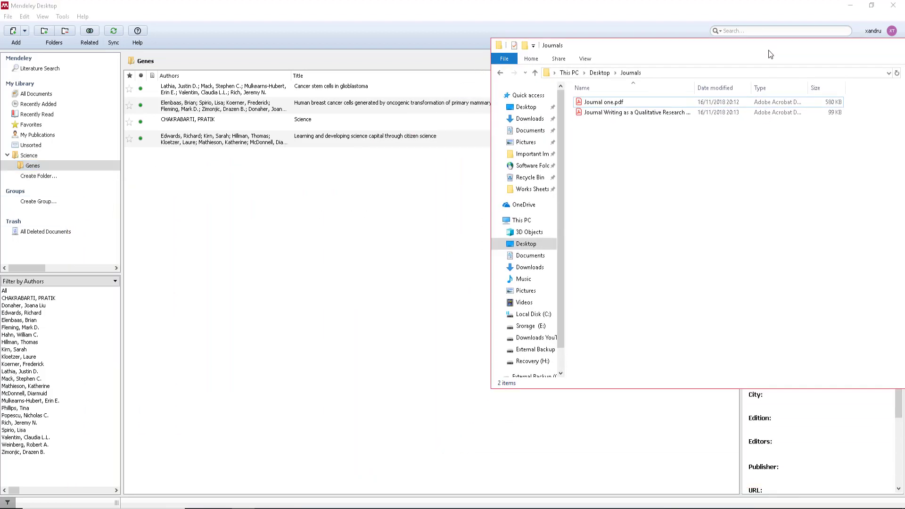
drag(594, 101, 263, 219)
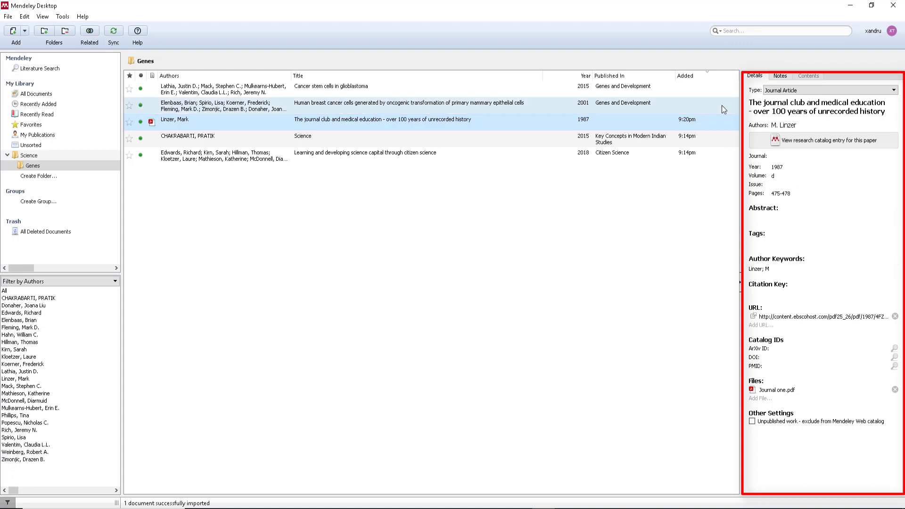
key(alt+Tab)
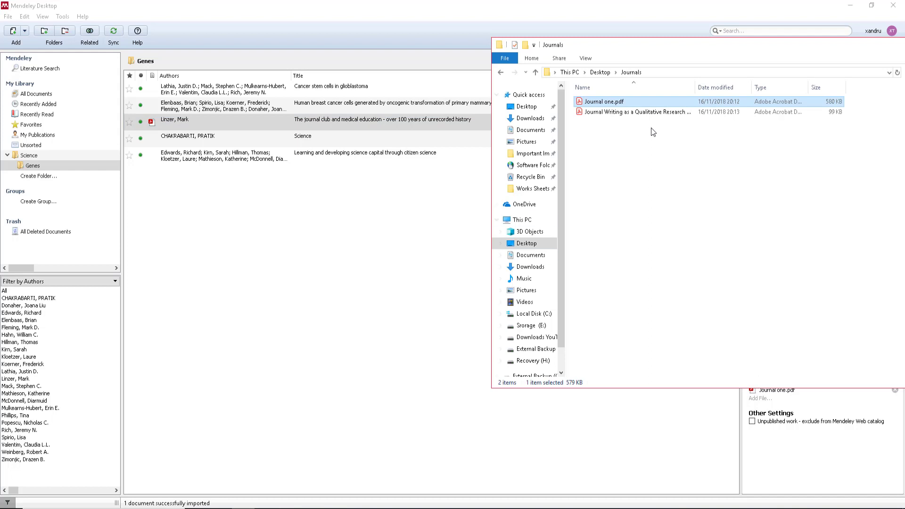
click(662, 114)
drag(665, 114, 257, 245)
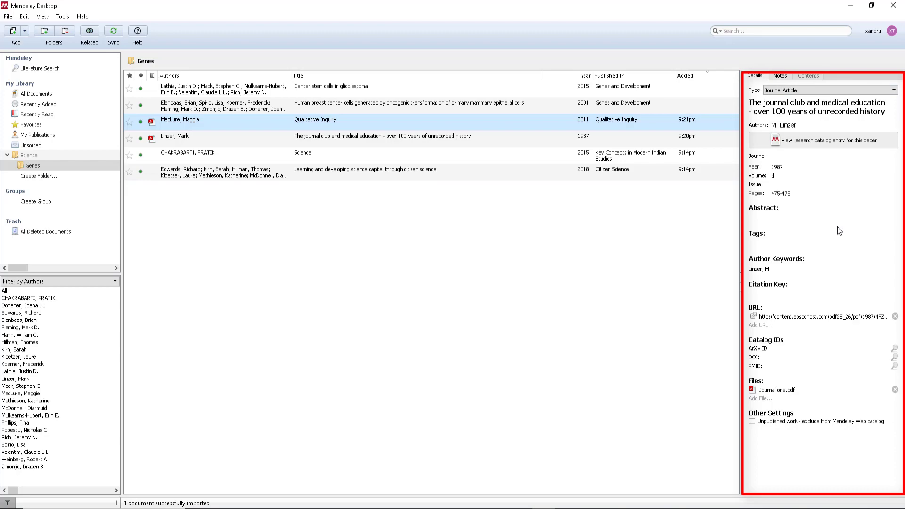
View the journal club paper's web catalog entry, then return to Mendeley's Tools menu
click(820, 141)
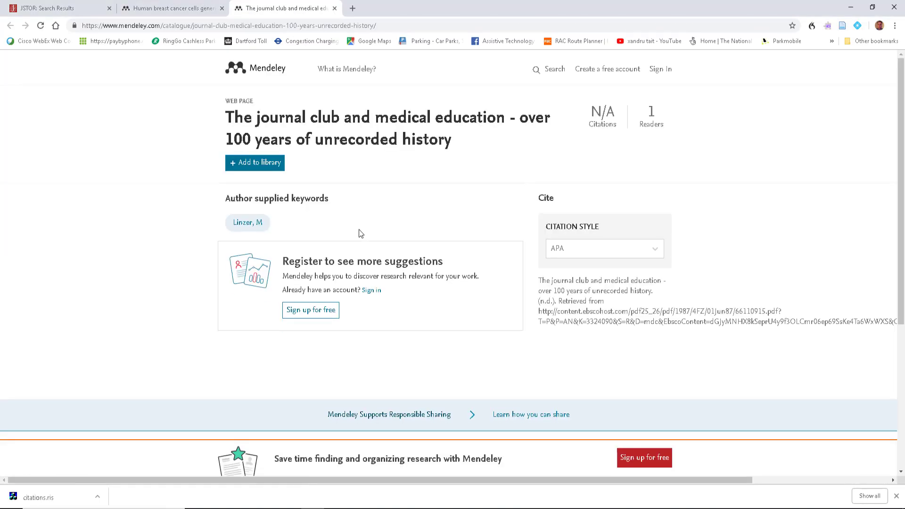
click(544, 506)
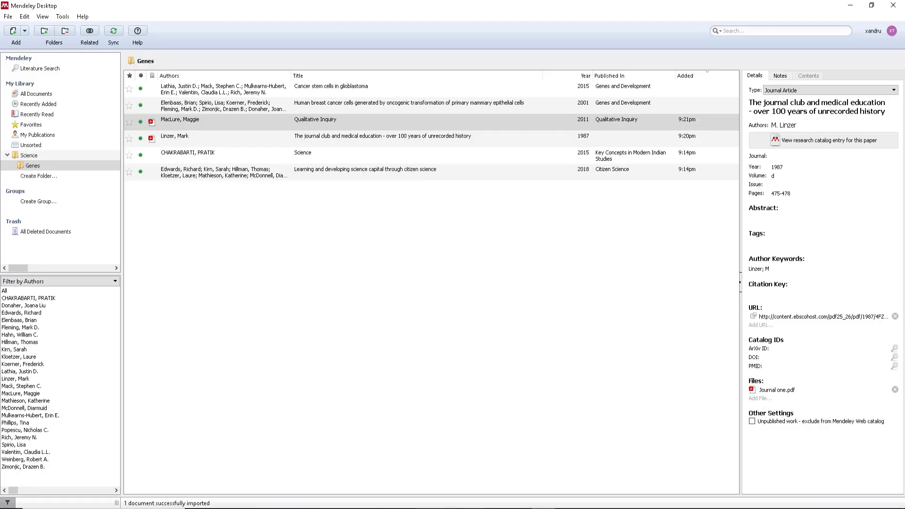
click(337, 507)
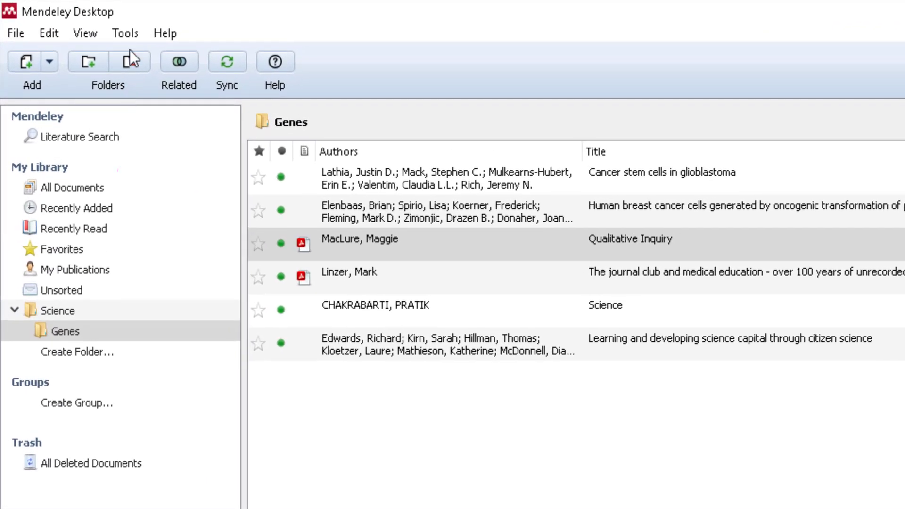
click(70, 21)
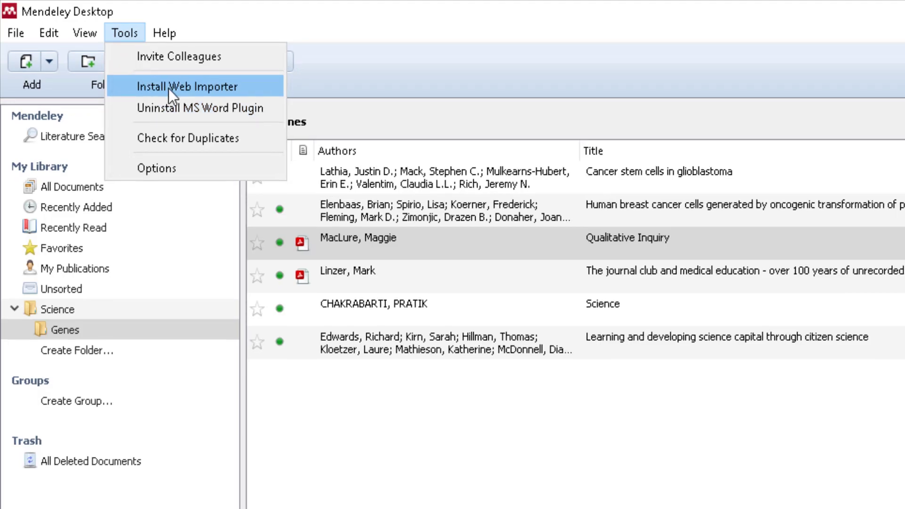
Add the Mendeley Importer extension to Chrome from the Web Store, then open a new tab
click(169, 88)
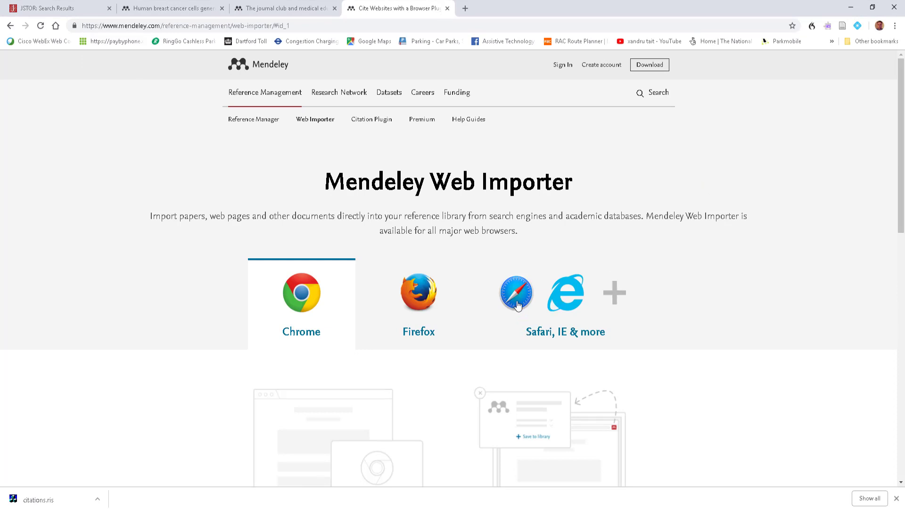
click(313, 295)
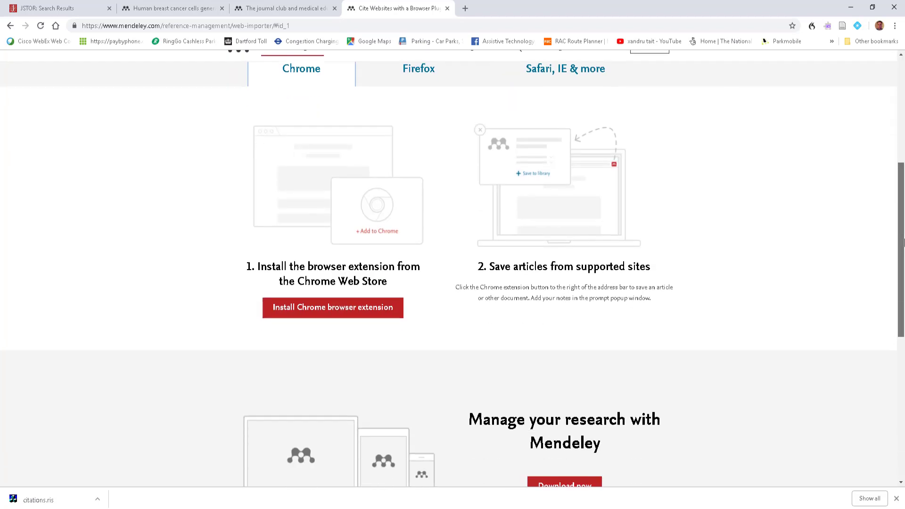
click(318, 312)
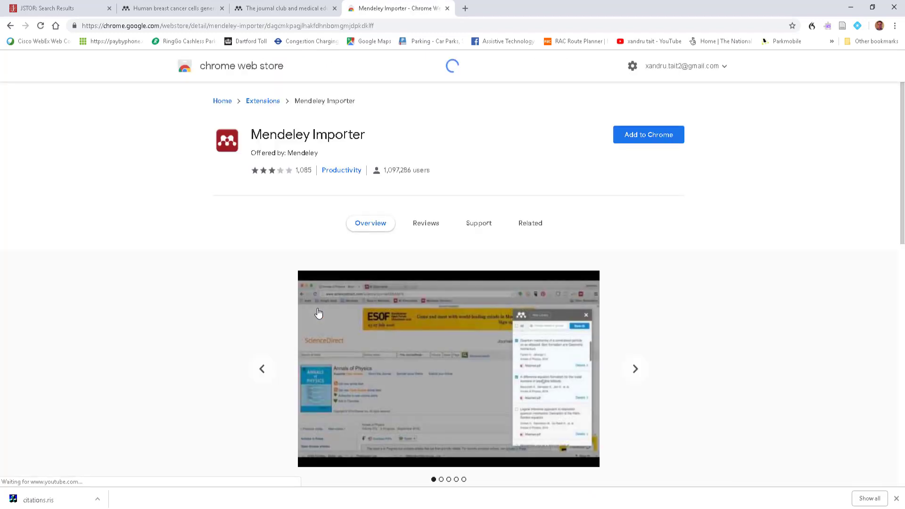
click(643, 135)
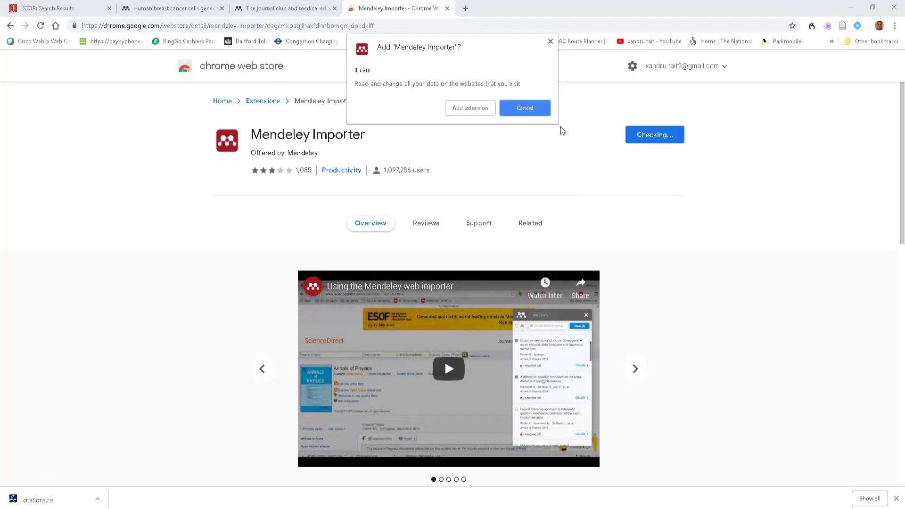
click(472, 109)
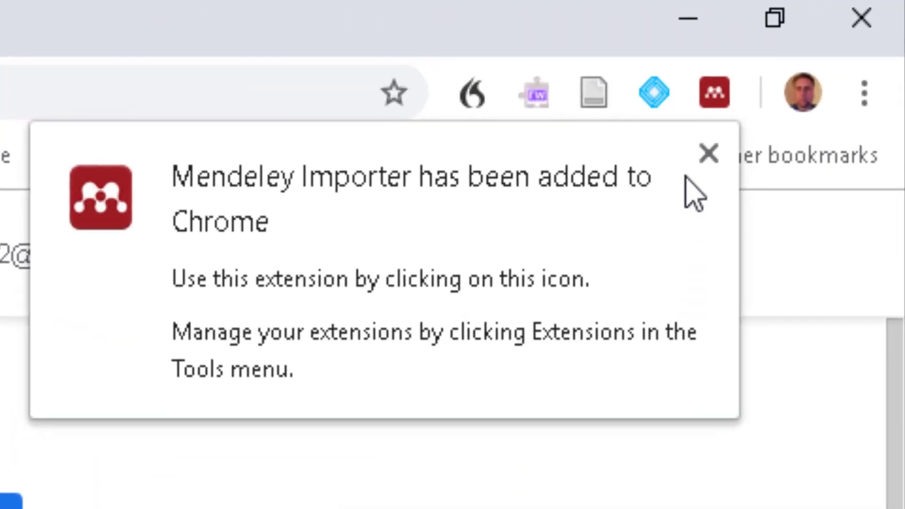
click(709, 153)
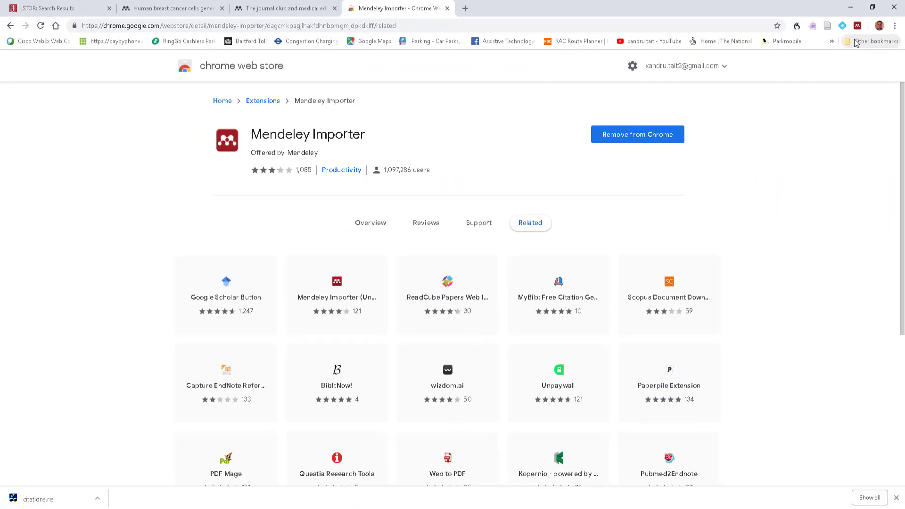
click(43, 13)
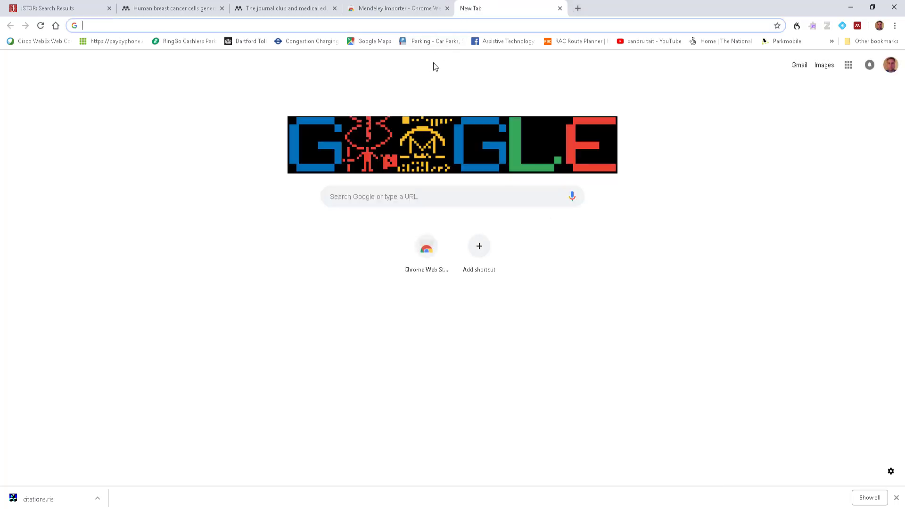
Google 'science', open The Register's science page, then switch back to the JSTOR results
text(science)
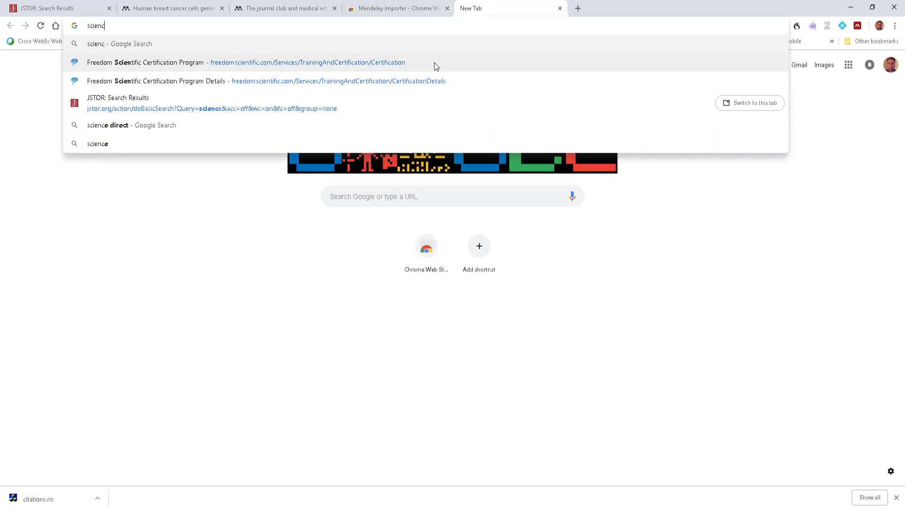
key(Return)
scroll(217, 316, down, 15)
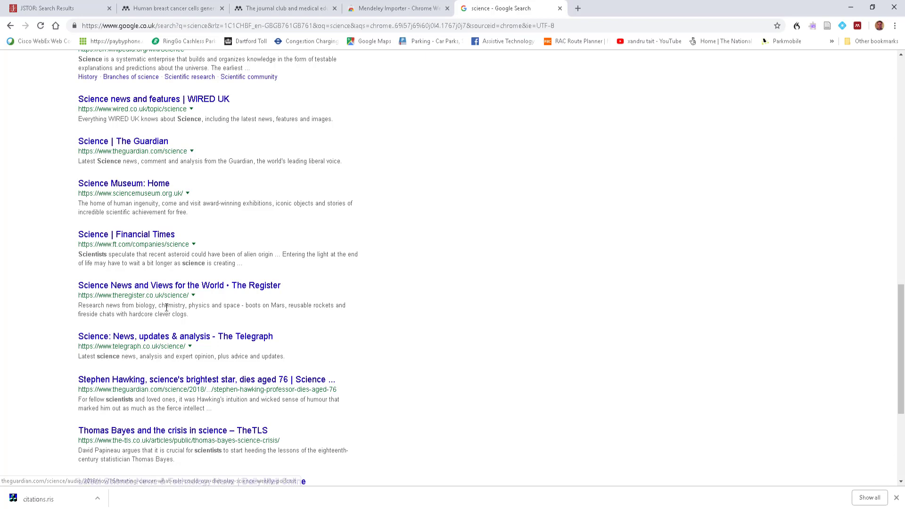
click(159, 286)
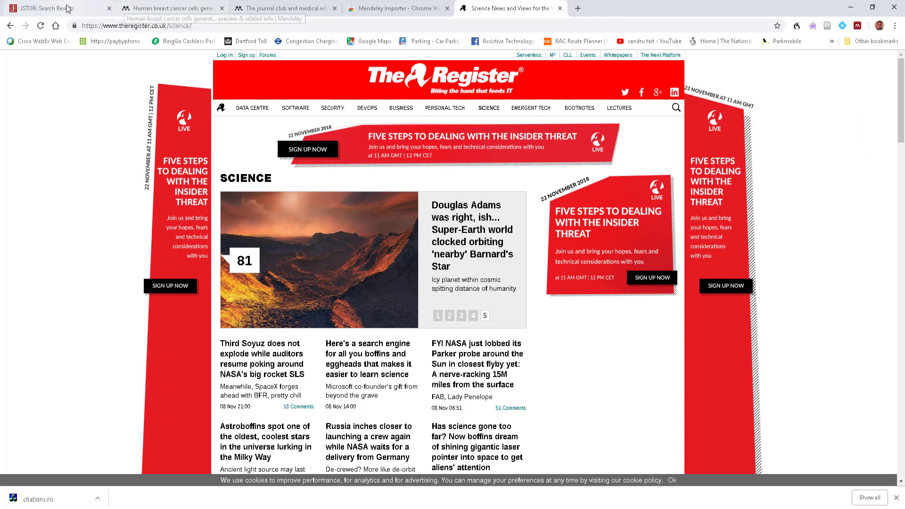
click(52, 8)
scroll(357, 418, down, 7)
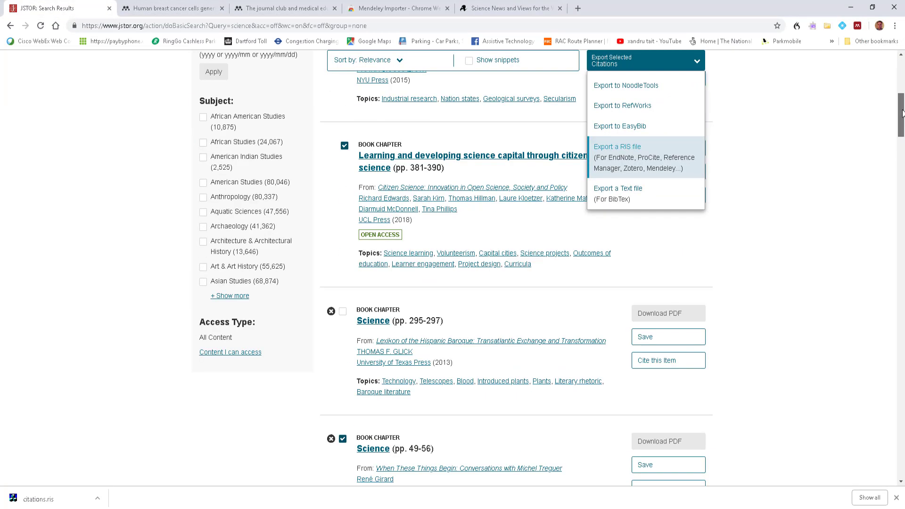
Refine the JSTOR search to 'science genes' and mark the first two results
scroll(350, 323, up, 7)
click(293, 130)
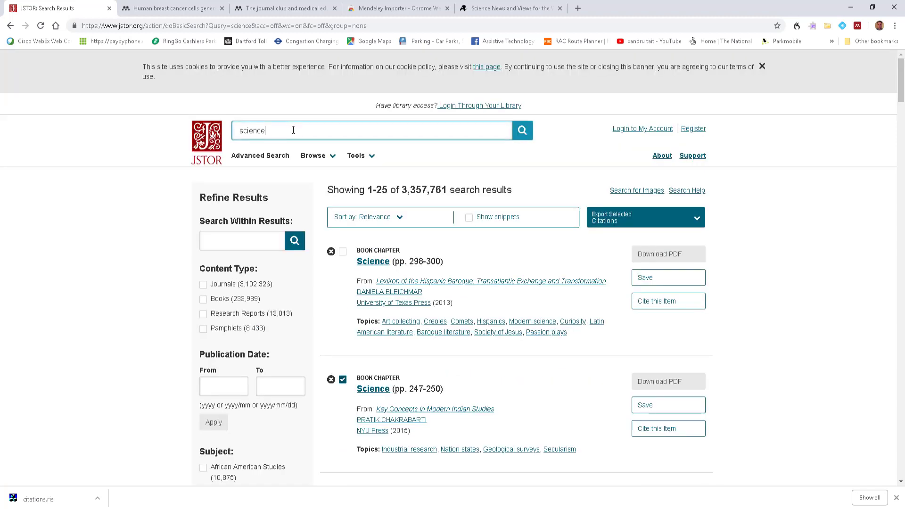
text(genes)
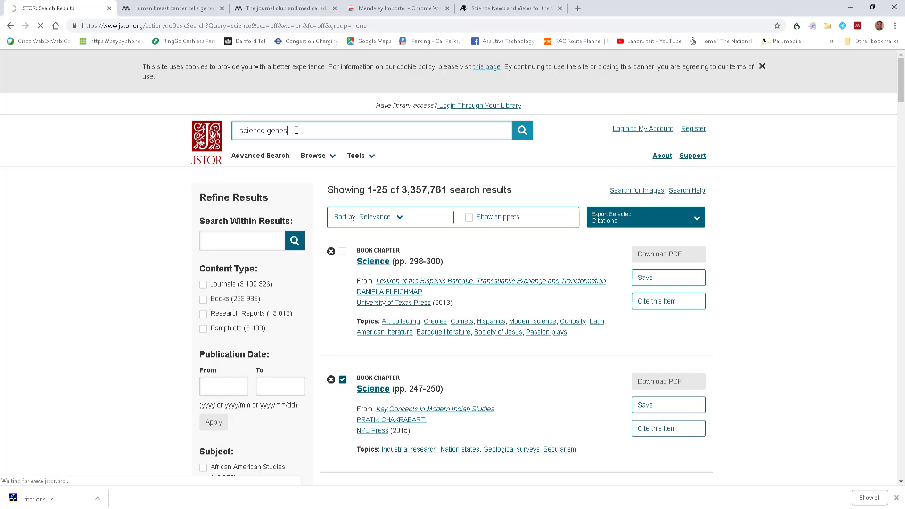
click(341, 254)
click(343, 382)
Save 'Third Branch of Life Bares Its Genes' and the Genetic Intervention summary via Mendeley Importer
click(859, 27)
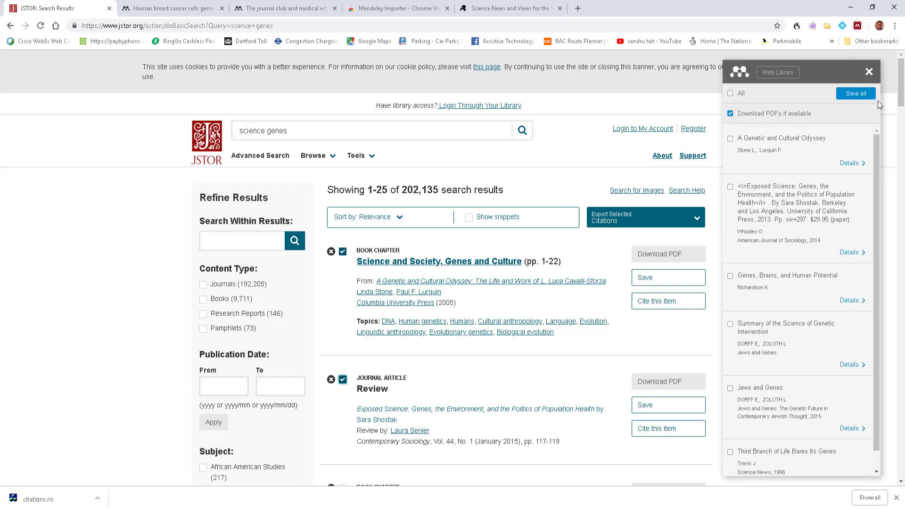
scroll(880, 164, down, 1)
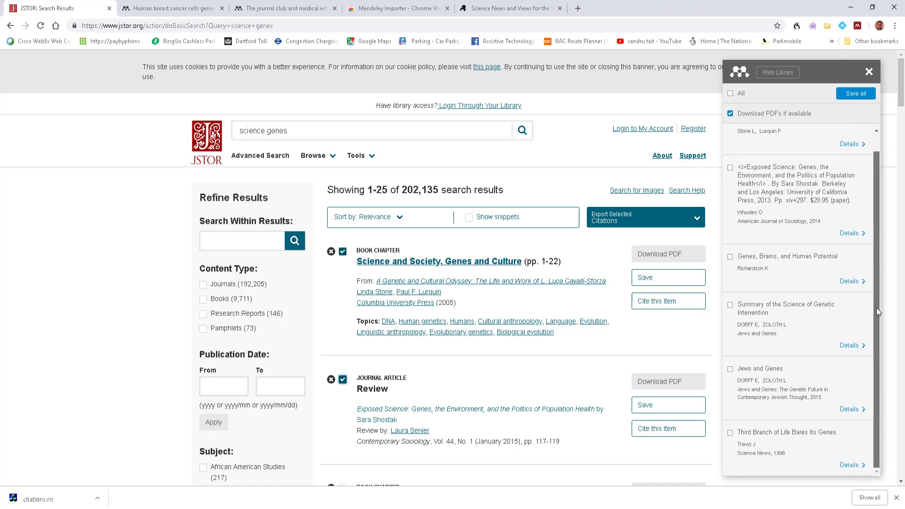
click(730, 433)
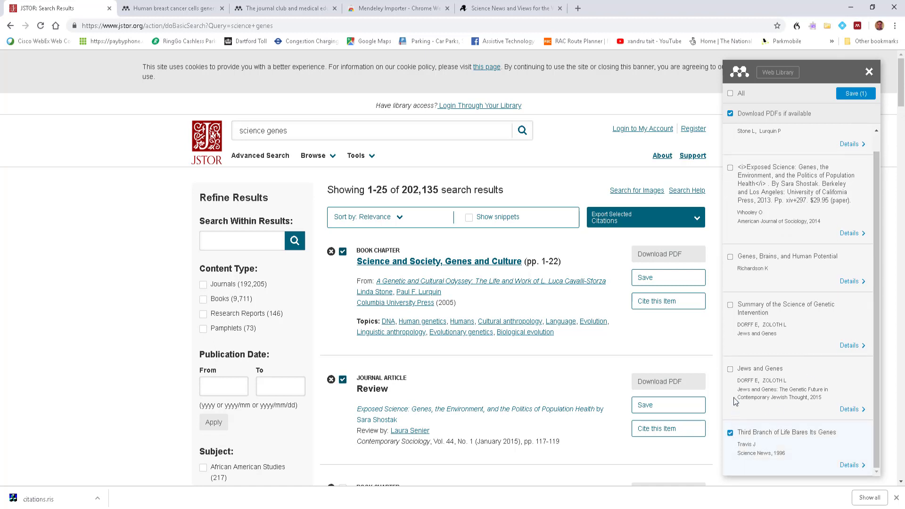
click(730, 305)
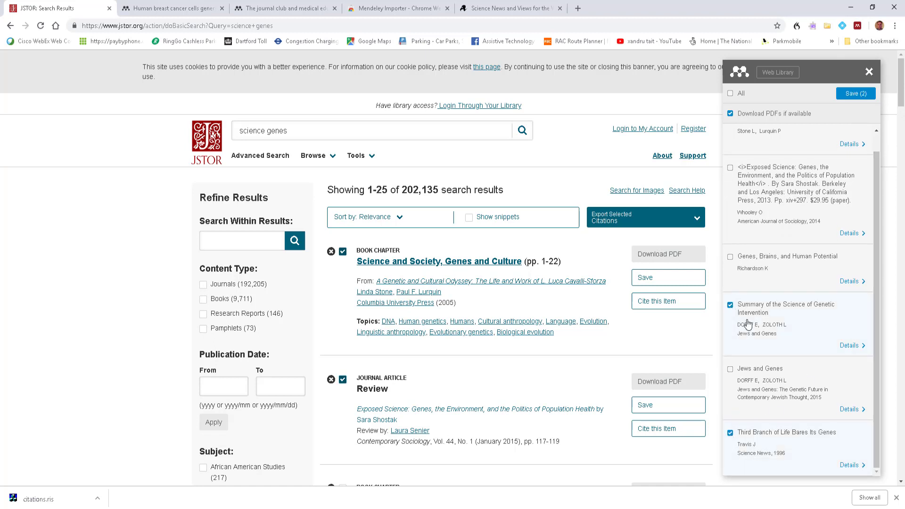
click(849, 345)
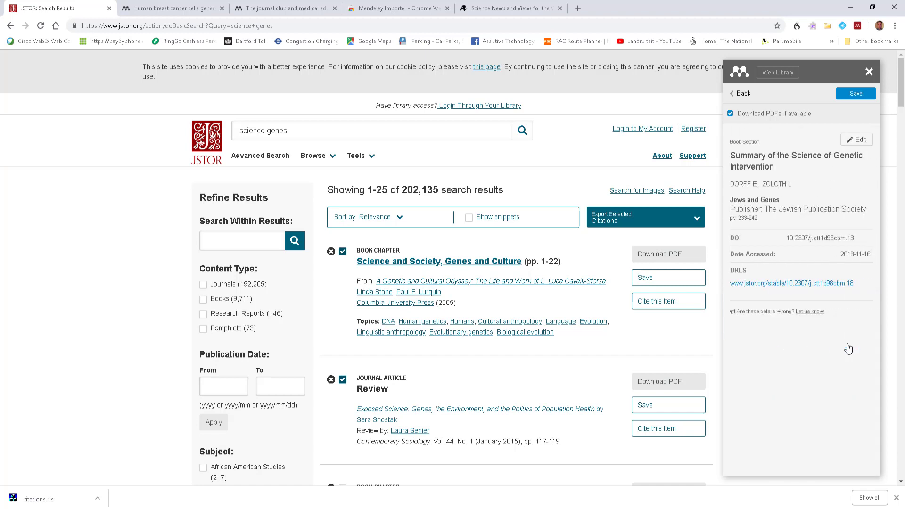
click(739, 93)
click(844, 96)
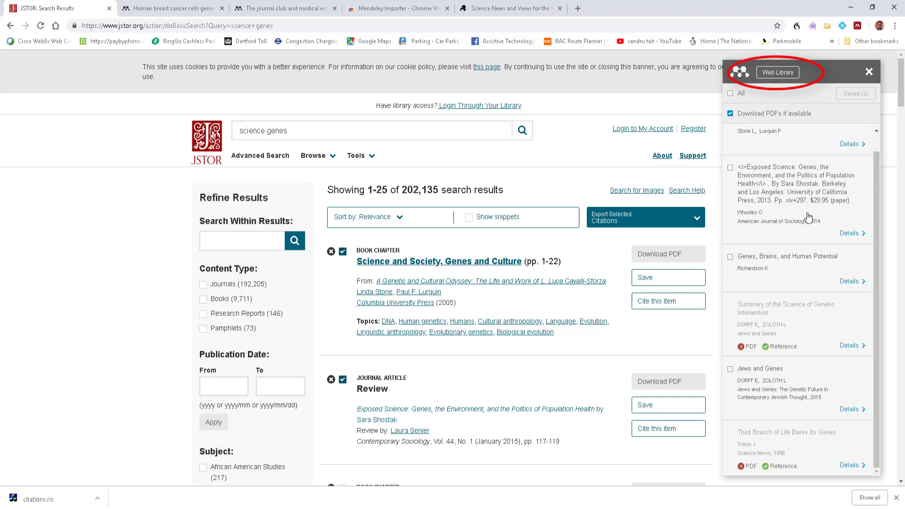
Create a folder named 'genes' in the Mendeley Web Library
click(778, 73)
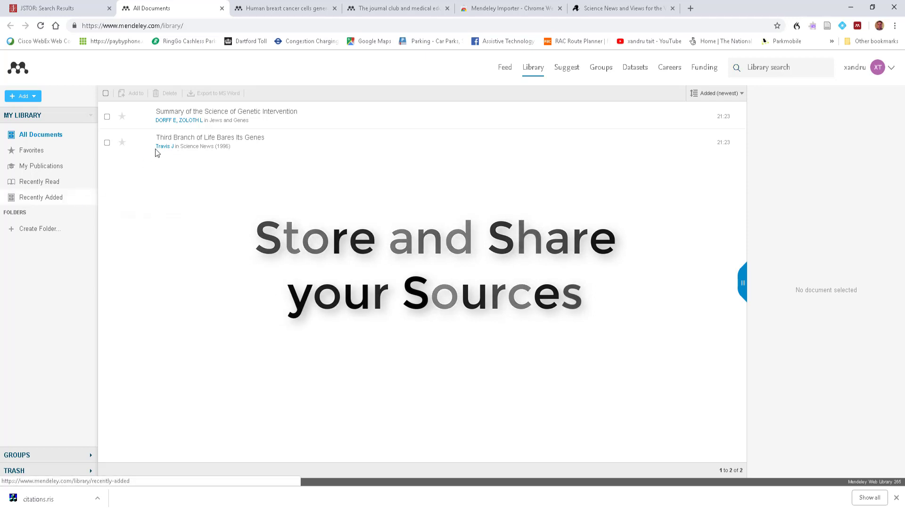
click(23, 230)
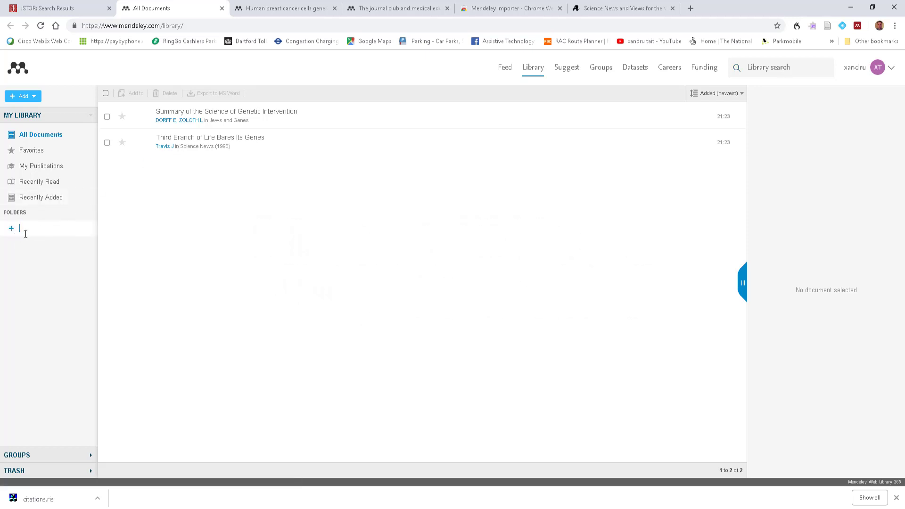
text(genes)
key(Return)
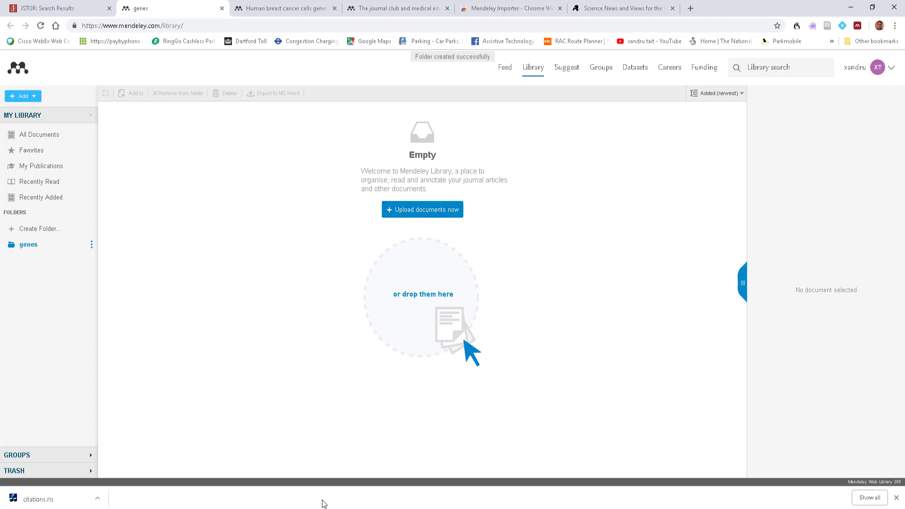
Upload the Journal Writing PDF into the web 'genes' folder, then return to Mendeley Desktop
key(alt+Tab)
drag(626, 115, 413, 312)
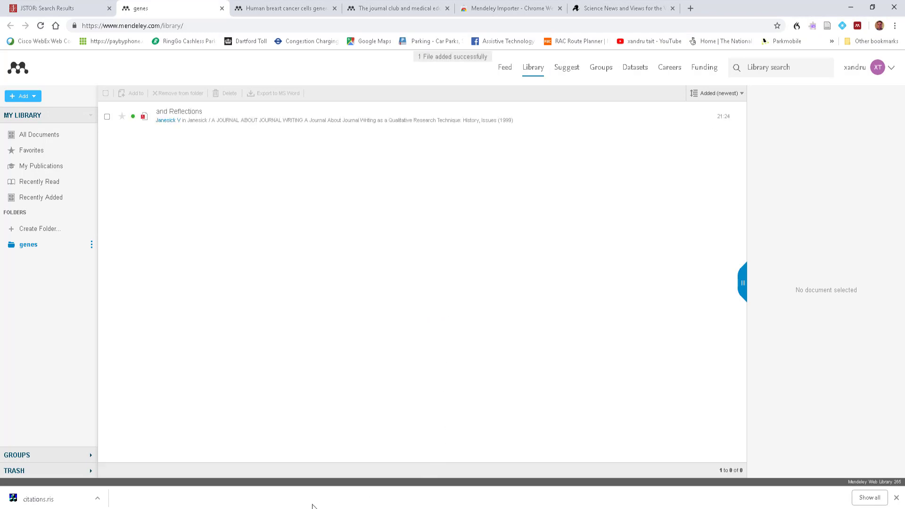
key(alt+Tab)
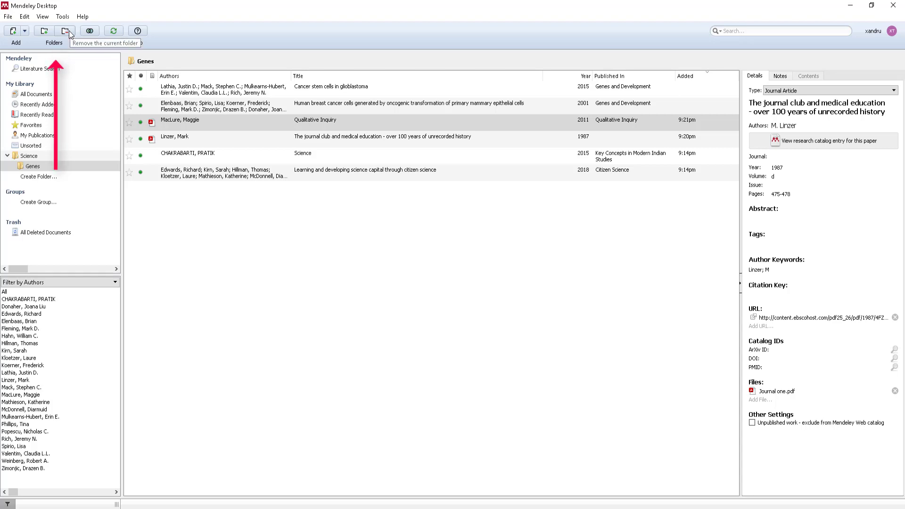
Filter the library by several authors, ending on Erin E. Mulkearns-Hubert's glioblastoma paper
right_click(39, 167)
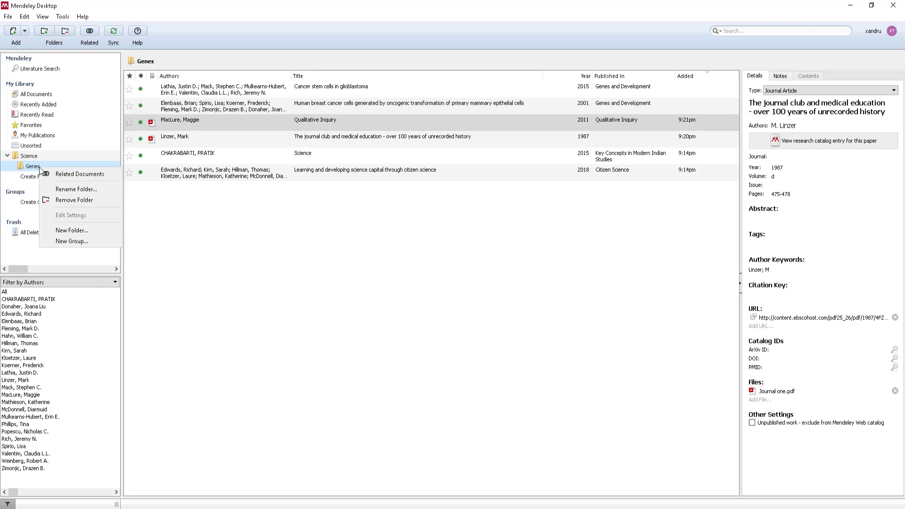
click(37, 166)
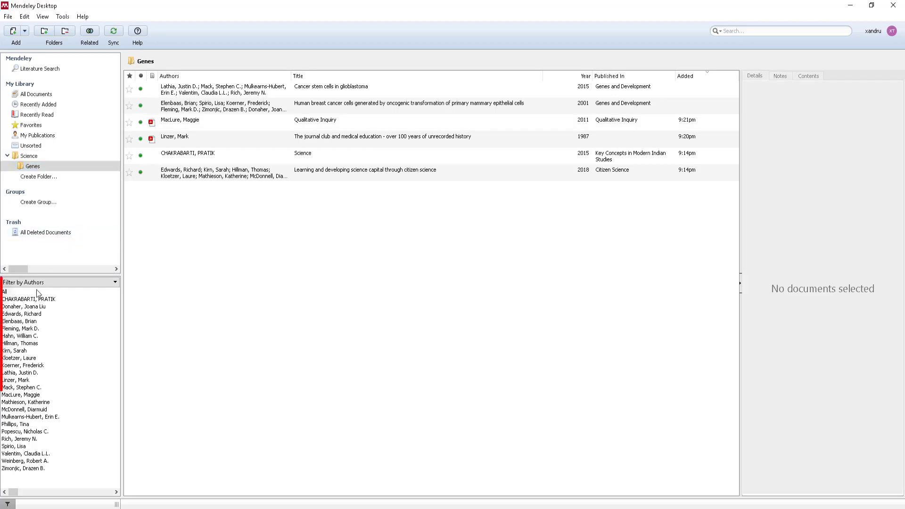
click(29, 301)
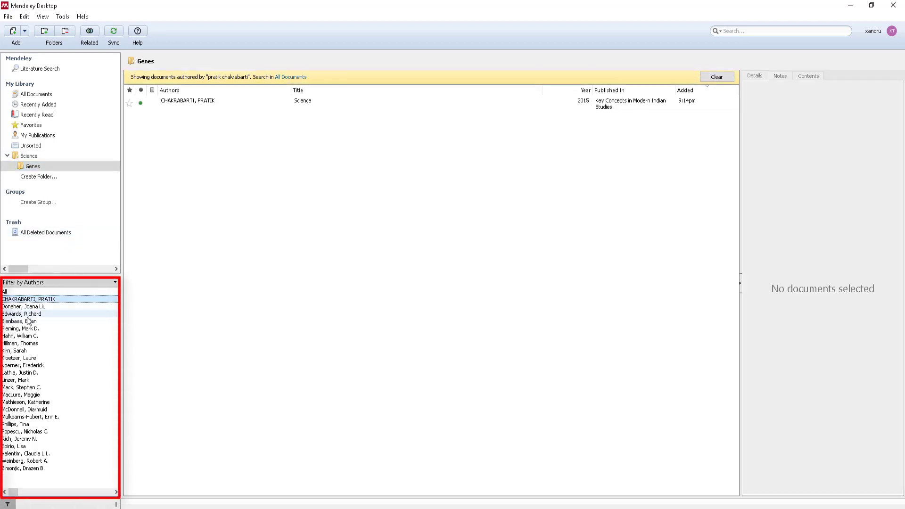
click(30, 314)
click(21, 359)
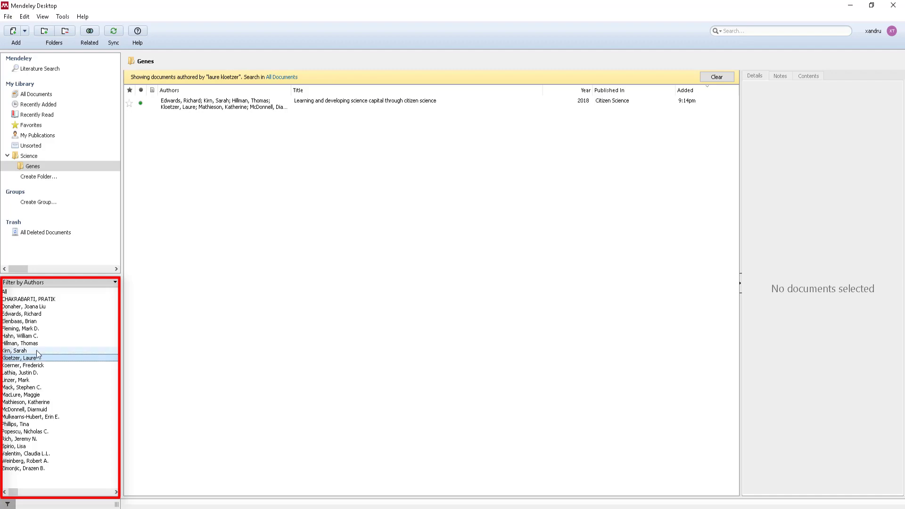
click(23, 373)
click(27, 395)
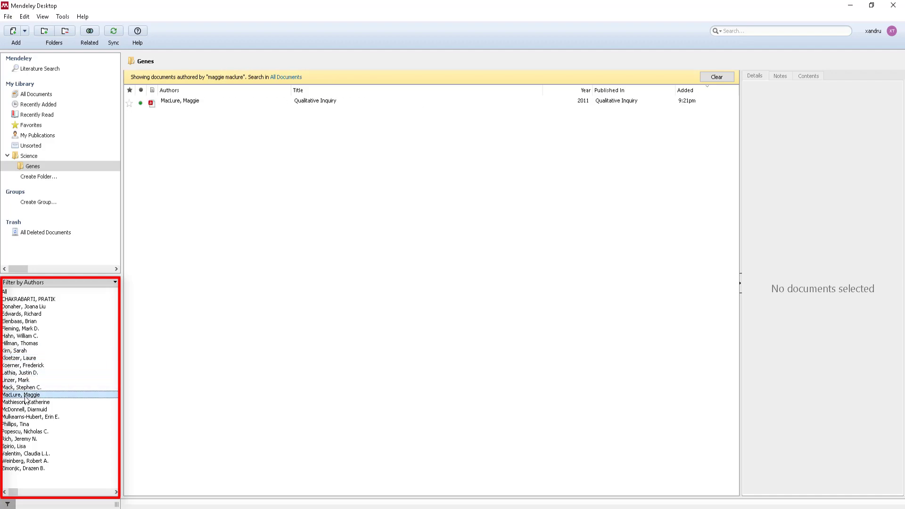
click(24, 417)
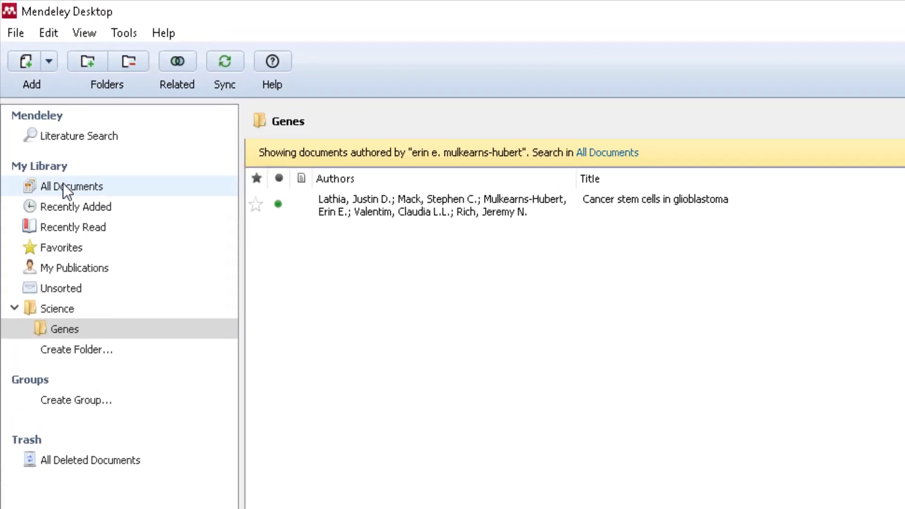
Browse All Documents, Recently Added and Recently Read, then bring up the Getting started guides
click(32, 94)
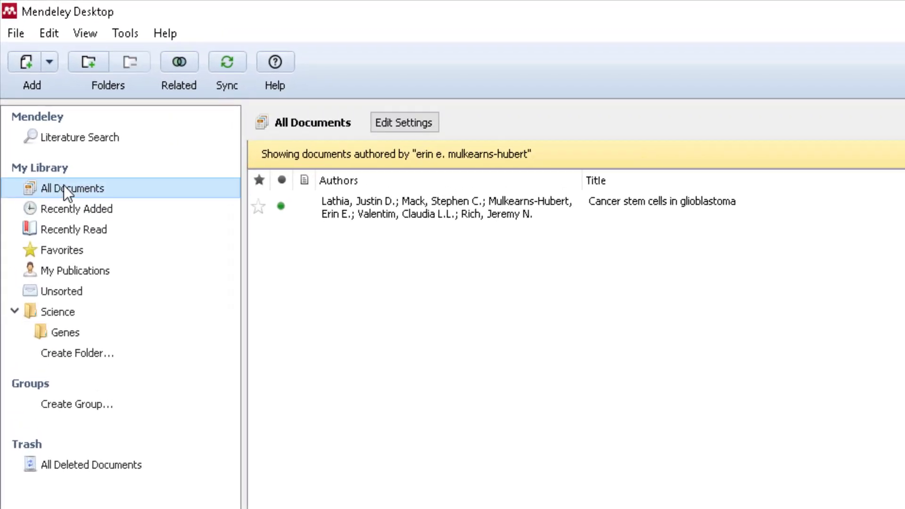
click(63, 207)
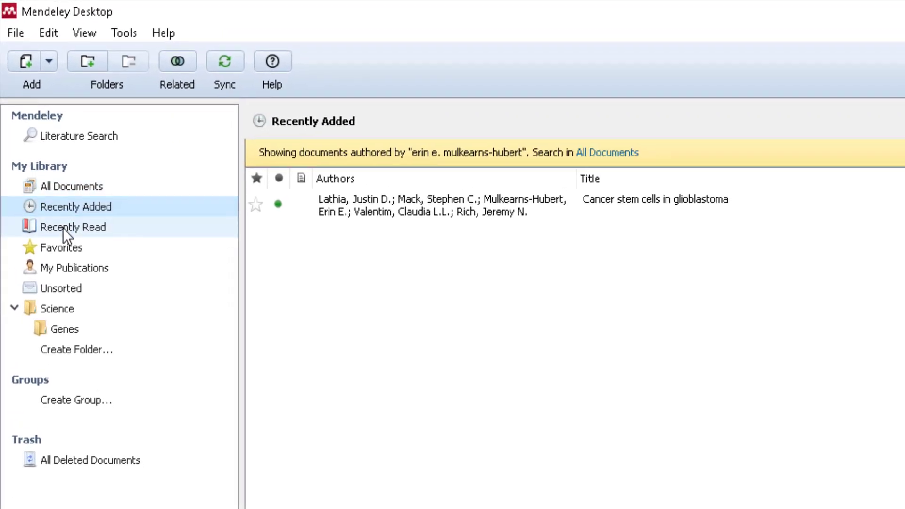
click(63, 228)
click(76, 207)
click(71, 186)
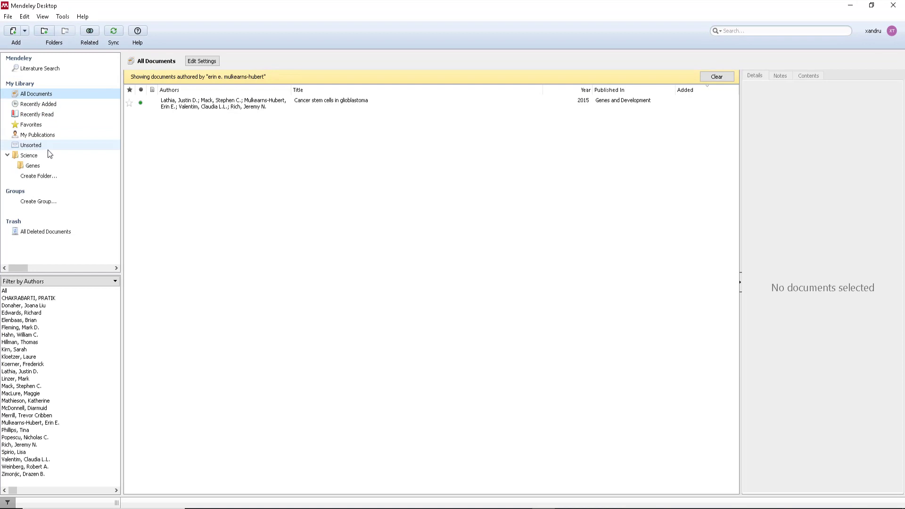
click(137, 32)
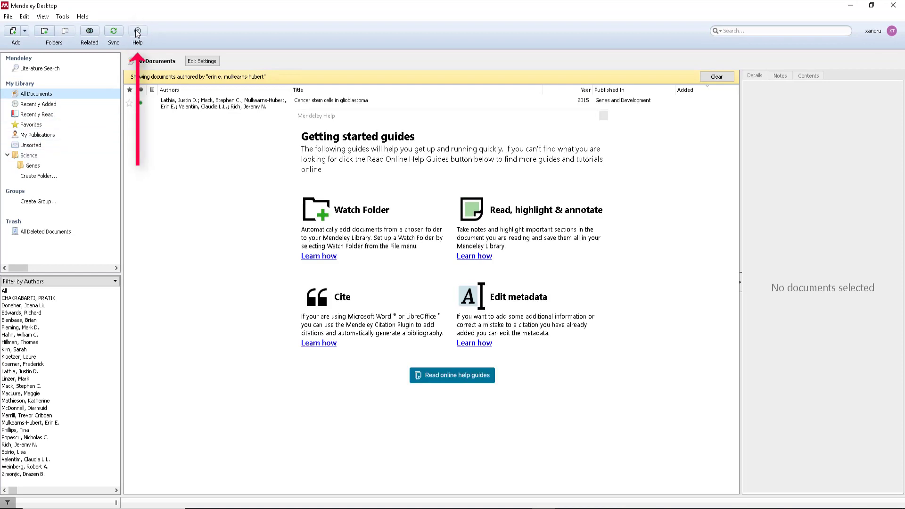
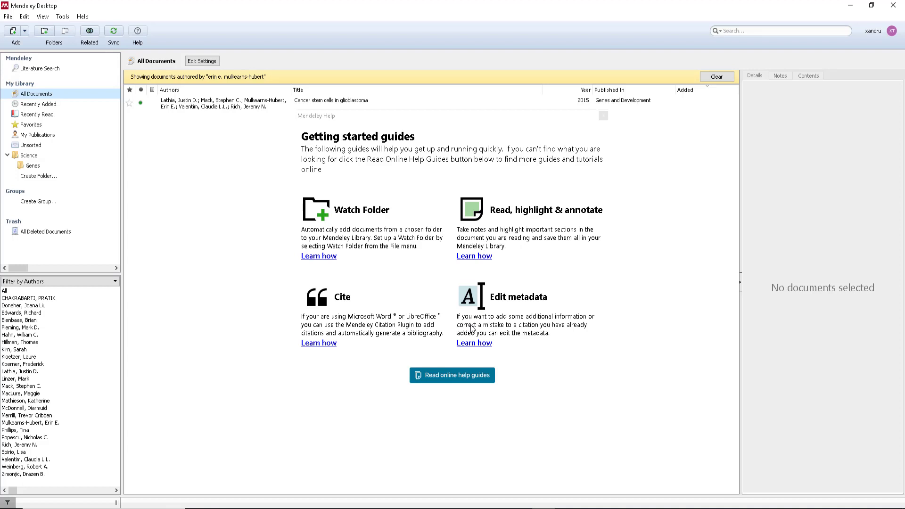
Start a blank Word document and open Mendeley's More Styles list from the References tab
click(474, 508)
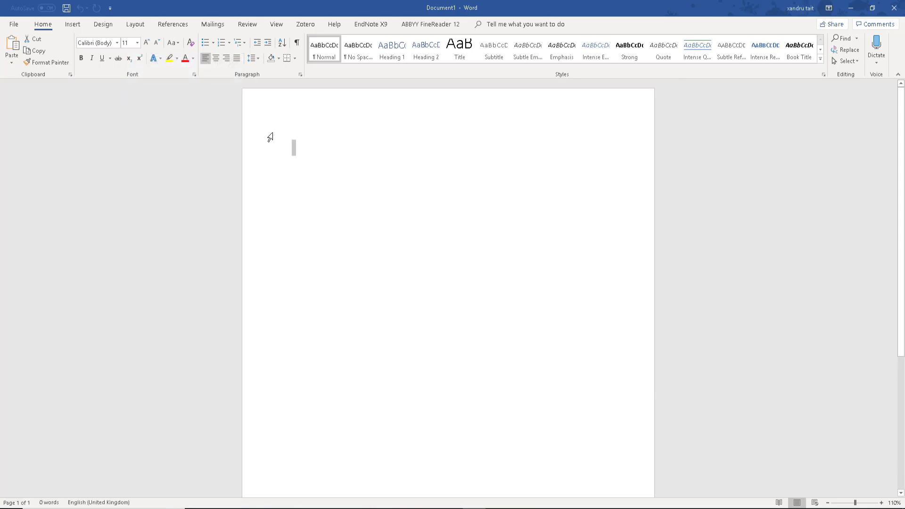
click(292, 146)
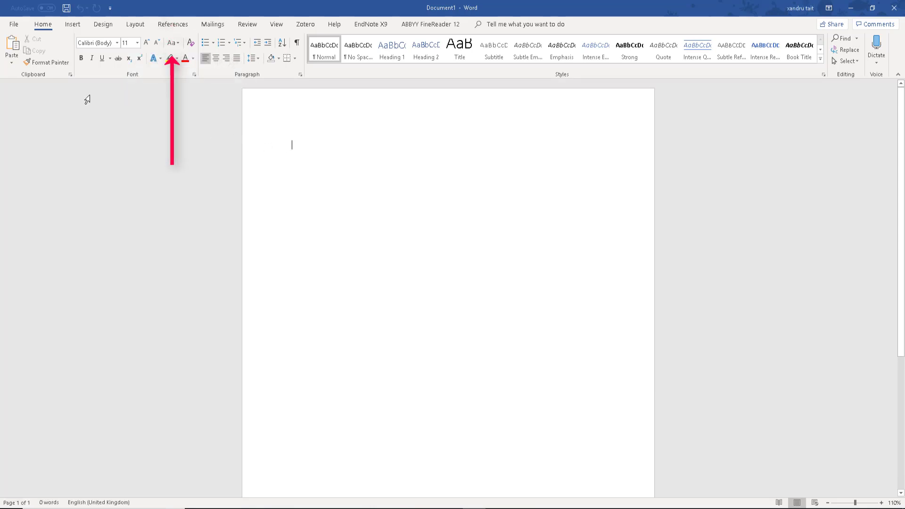
click(172, 24)
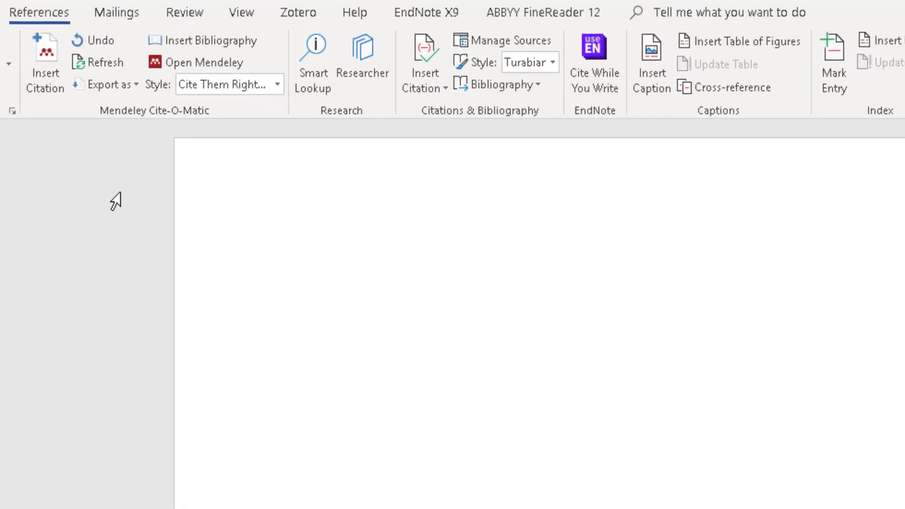
click(278, 87)
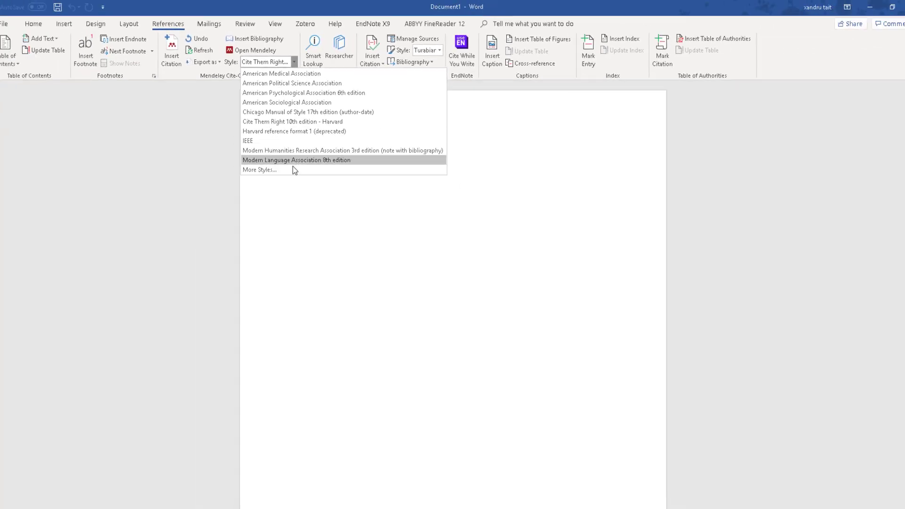
click(293, 169)
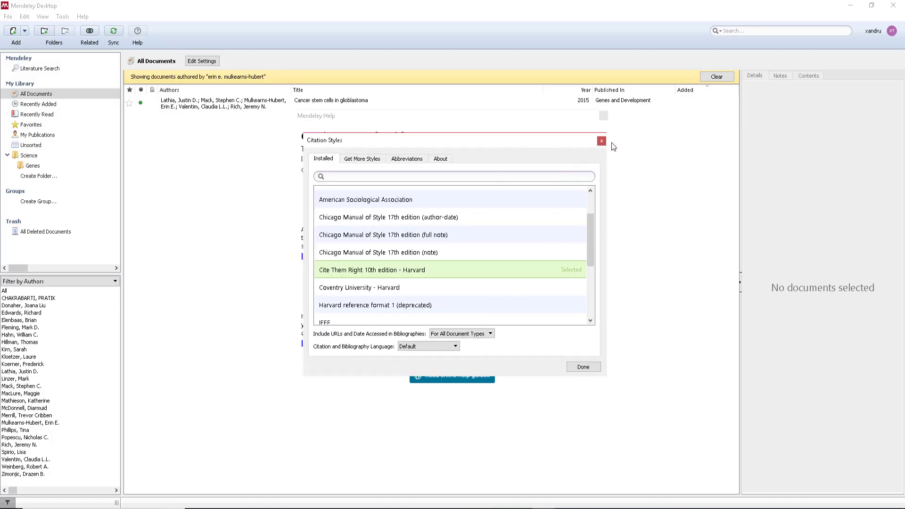
Close Citation Styles, paste the breast-cancer paragraph onto the page and start a Mendeley citation
click(602, 141)
right_click(302, 144)
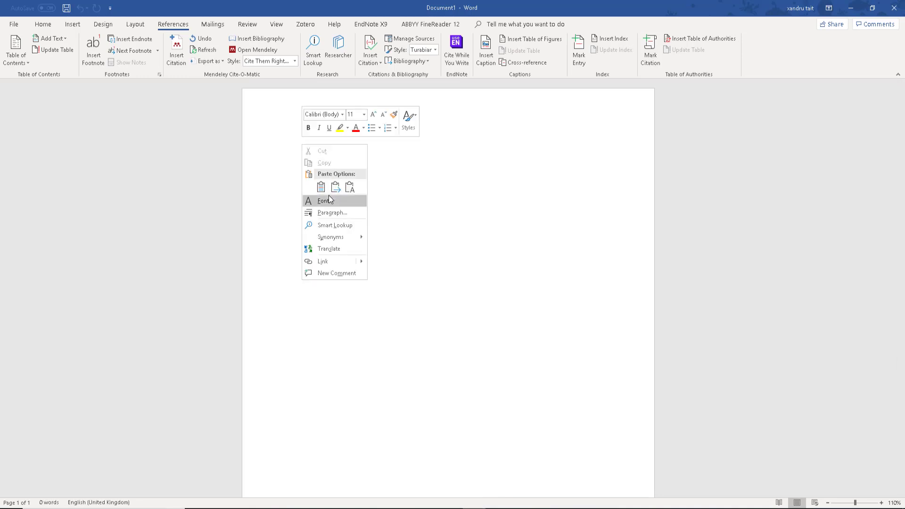
click(321, 186)
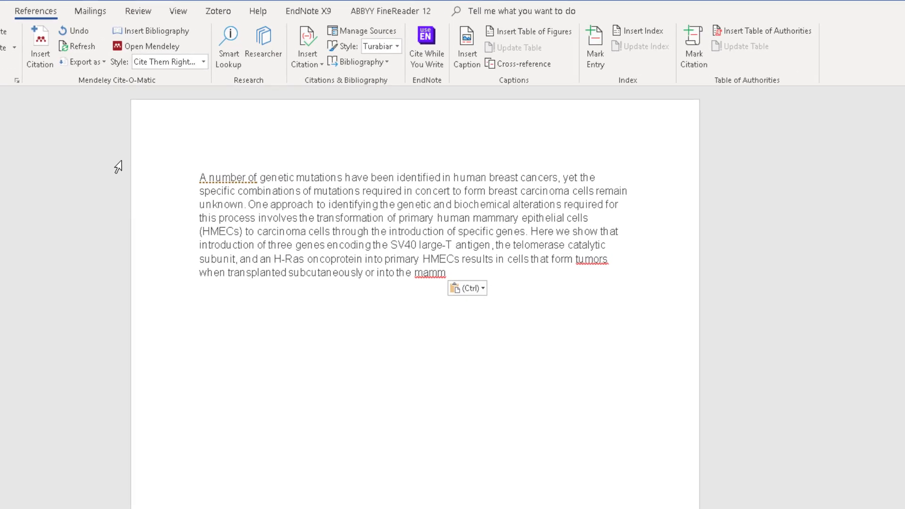
click(43, 38)
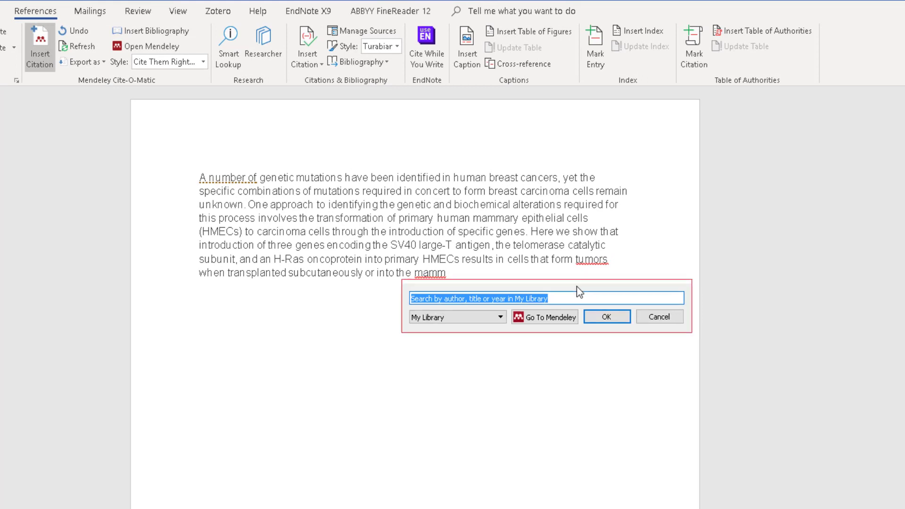
Move the citation box aside, search the library for 'gr', and go to Mendeley Desktop
drag(585, 289, 417, 322)
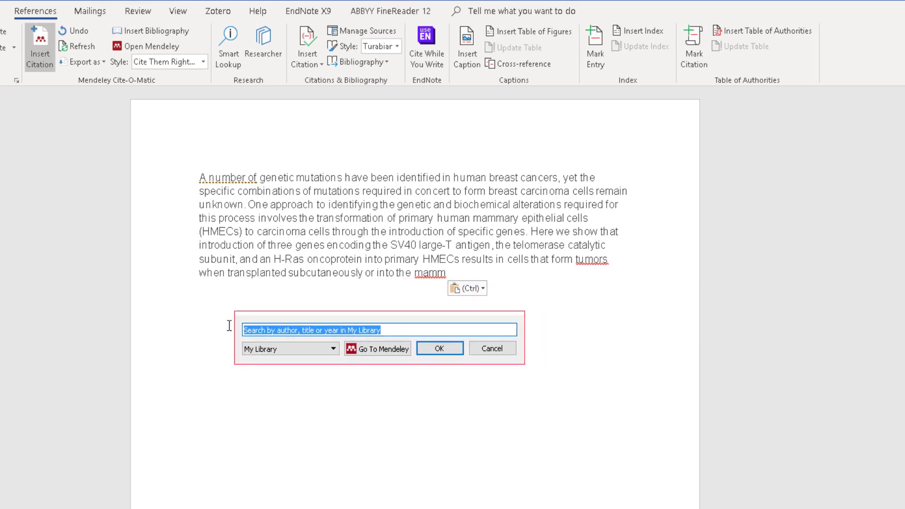
key(BackSpace)
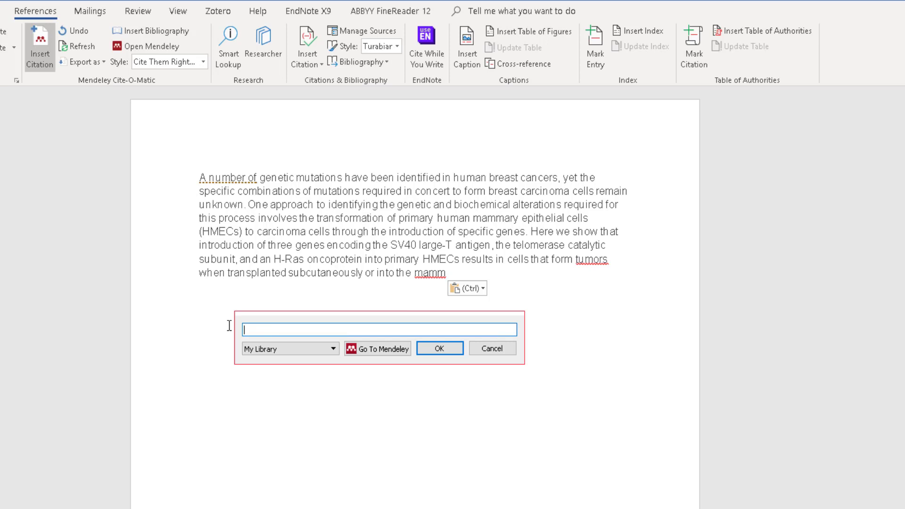
text(gr)
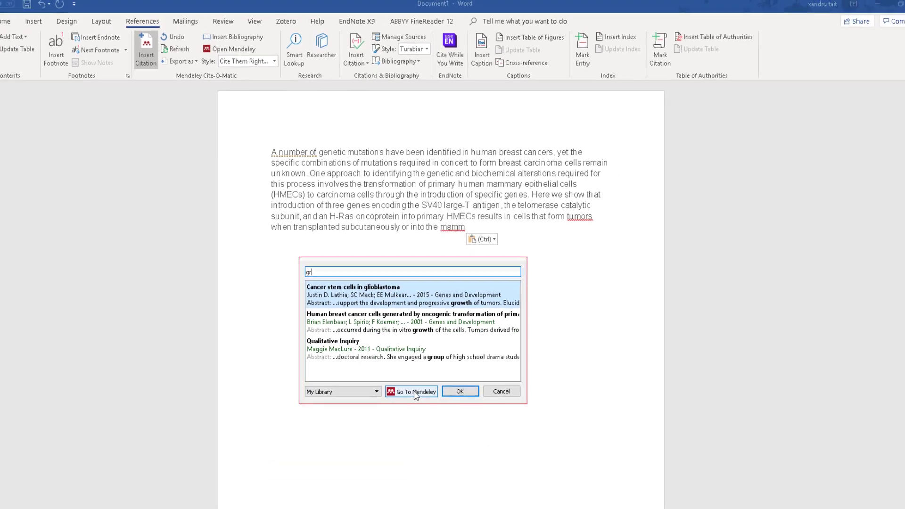
click(385, 482)
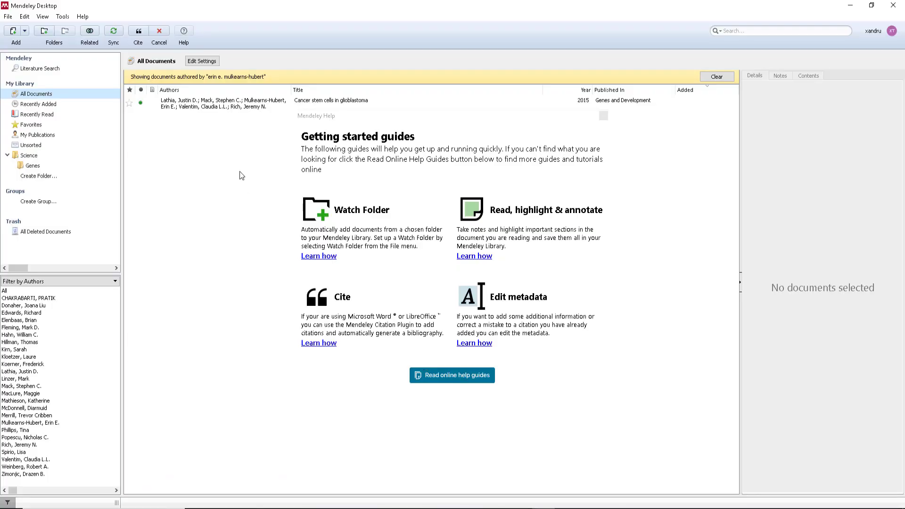
Clear the filter in the Genes folder and cite 'Cancer stem cells in glioblastoma' as (Lathia et al., 2015)
click(32, 166)
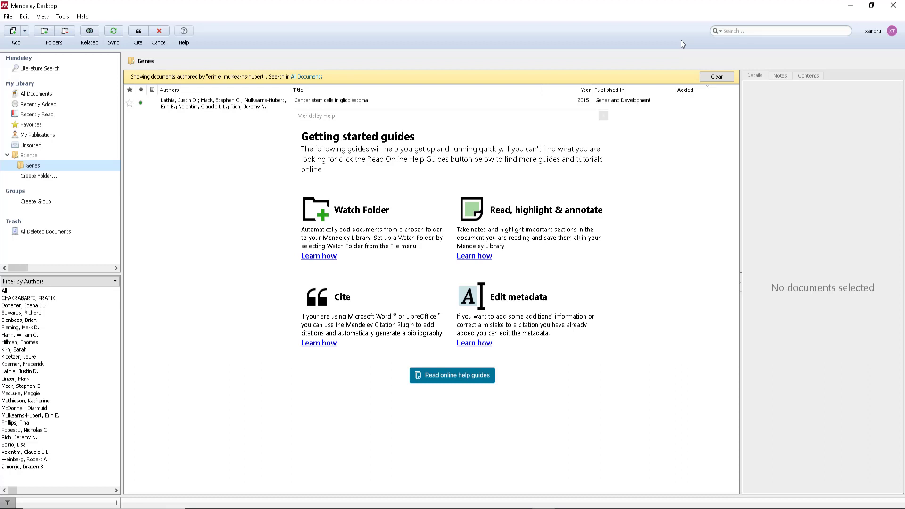
click(710, 76)
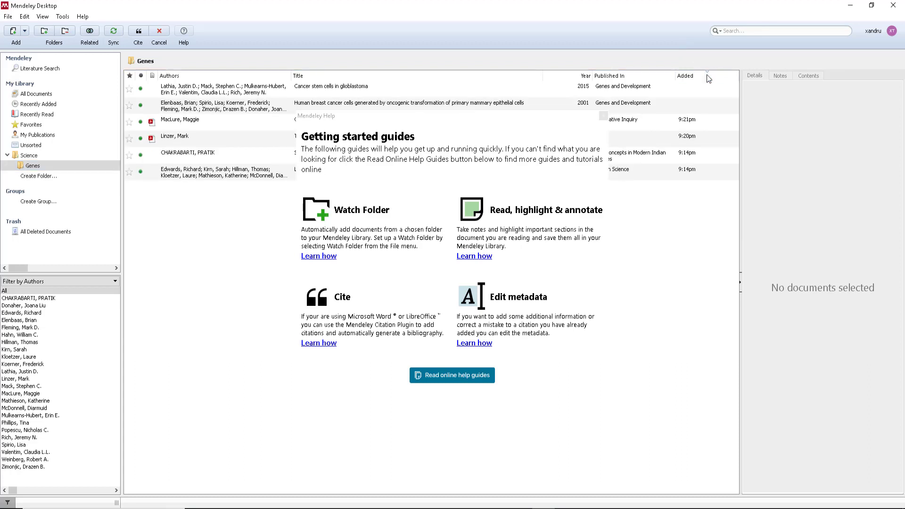
click(603, 116)
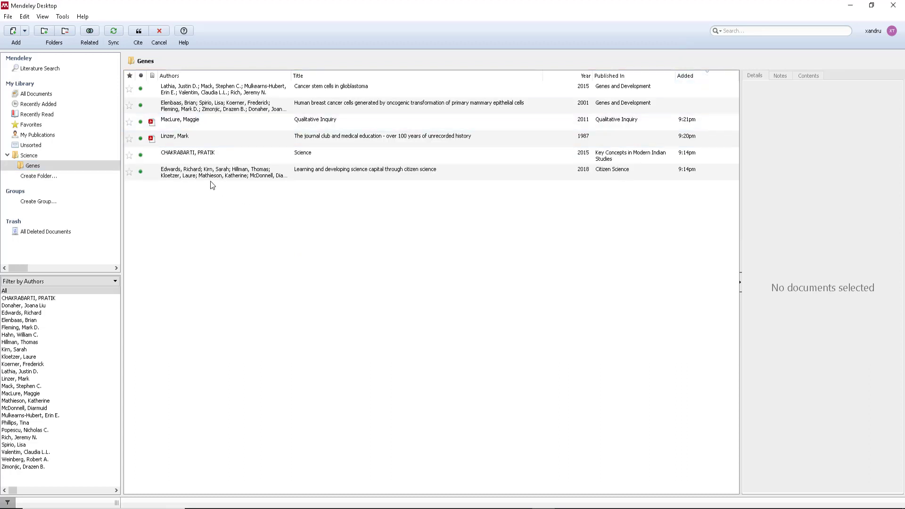
click(253, 89)
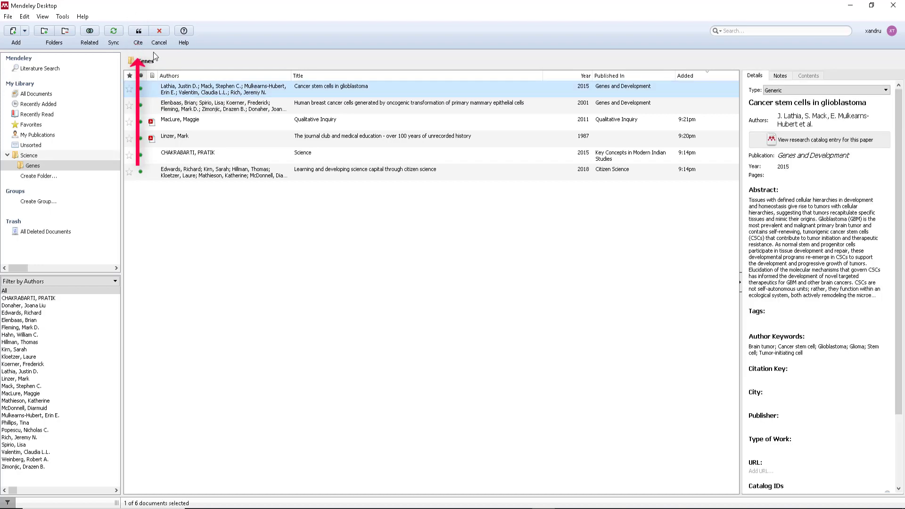
click(138, 31)
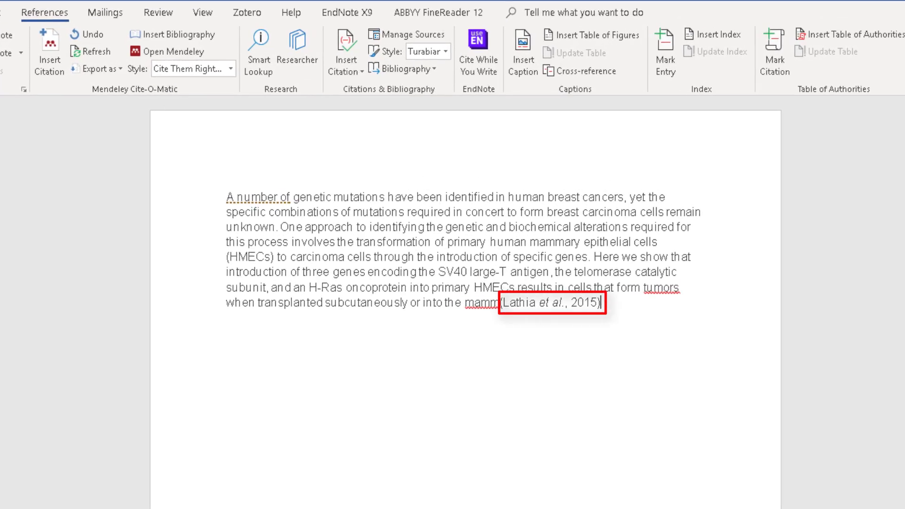
Insert a Harvard bibliography on a new line below the paragraph, then delete it
key(Return)
key(Return)
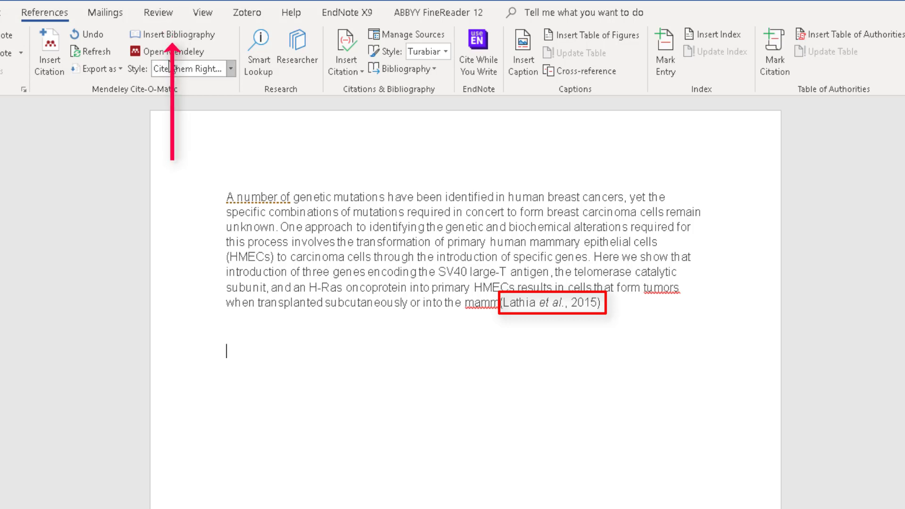
click(173, 37)
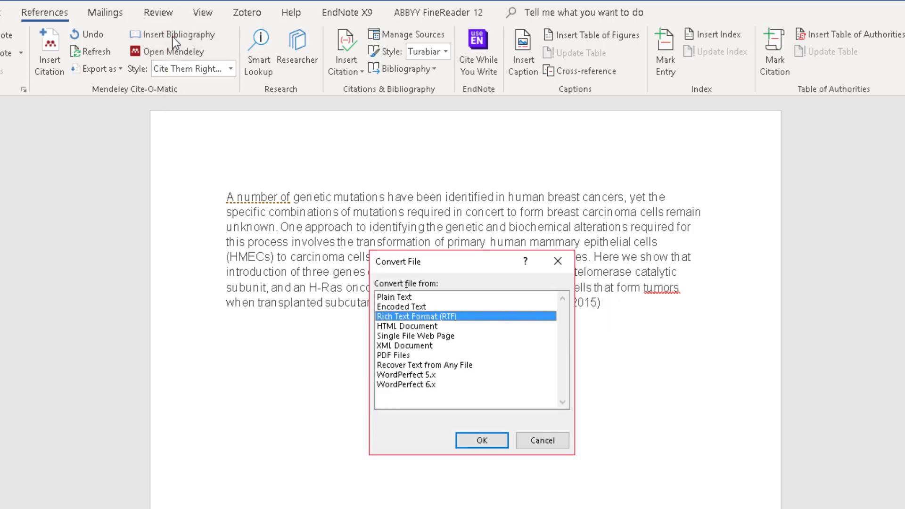
click(482, 441)
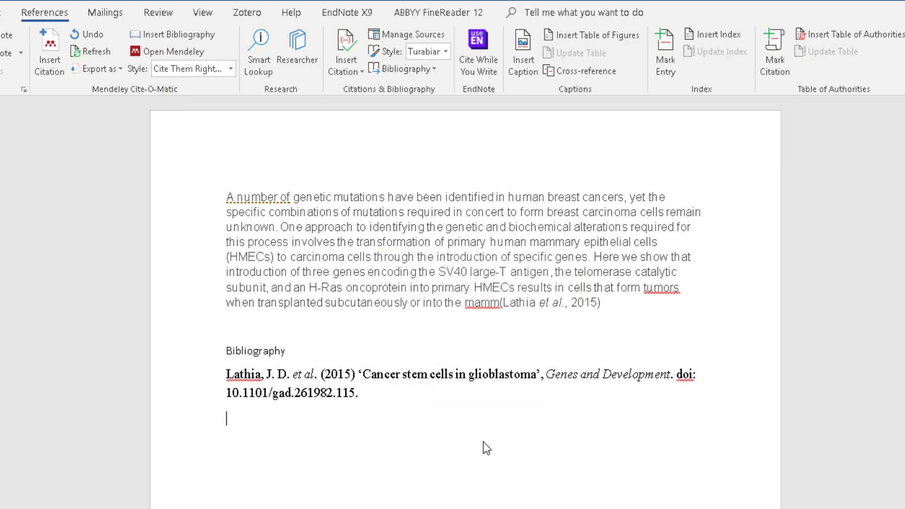
drag(387, 414, 197, 360)
key(Delete)
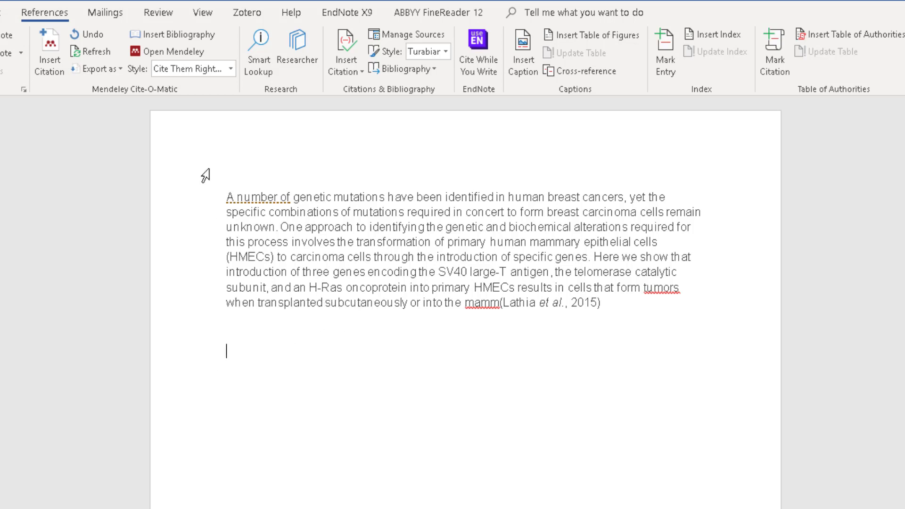
Change the Mendeley style to American Psychological Association 6th edition and insert its bibliography below the paragraph
click(232, 69)
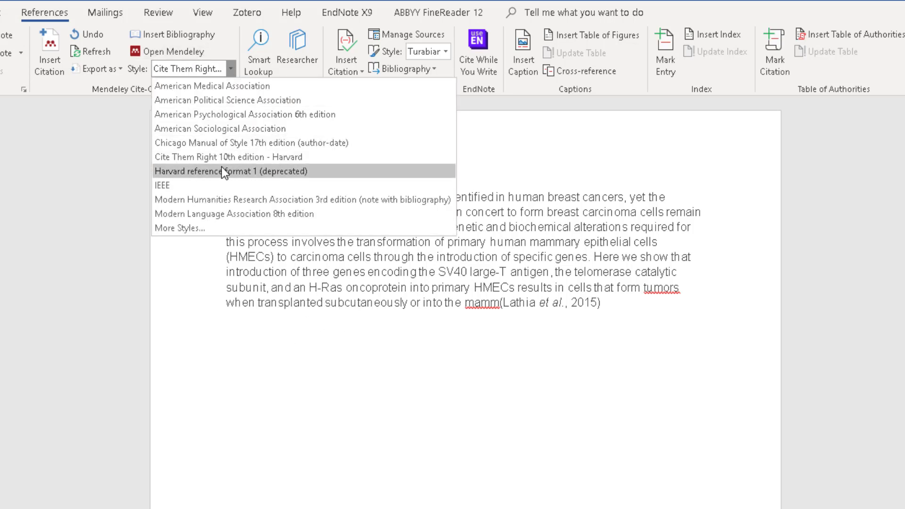
click(223, 118)
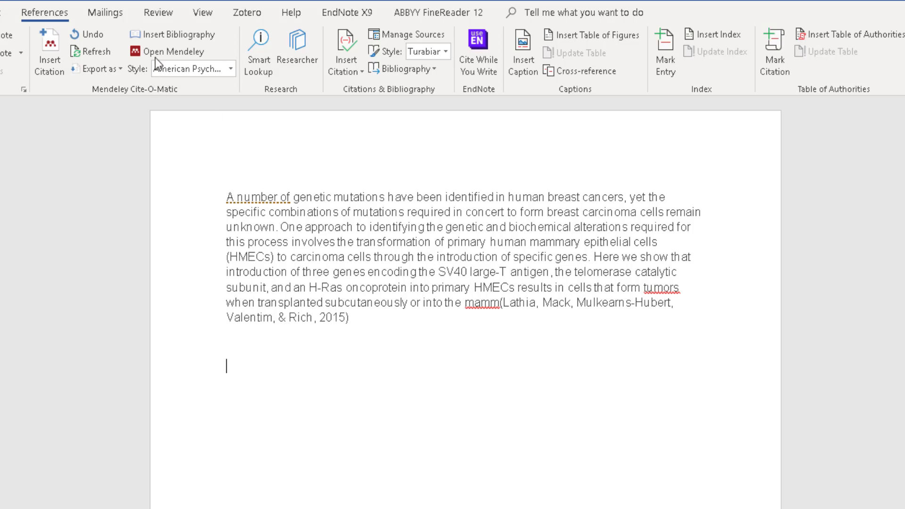
click(162, 32)
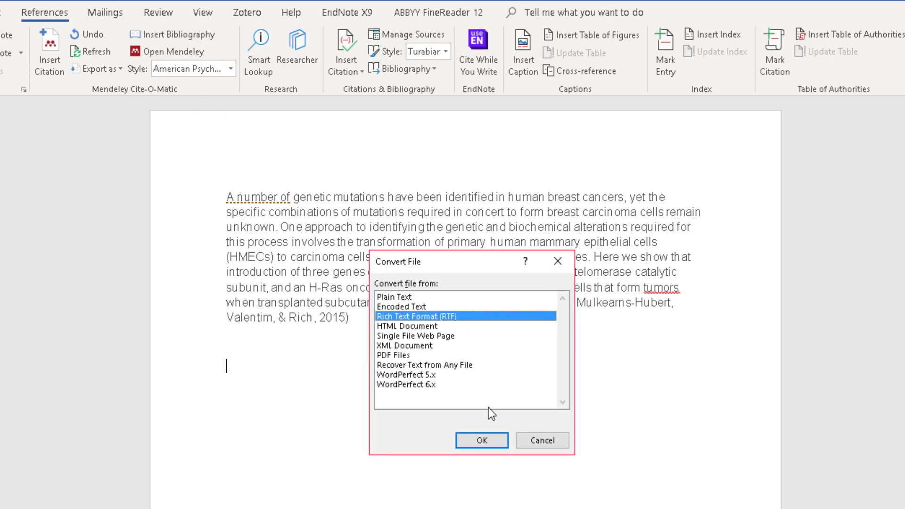
click(482, 439)
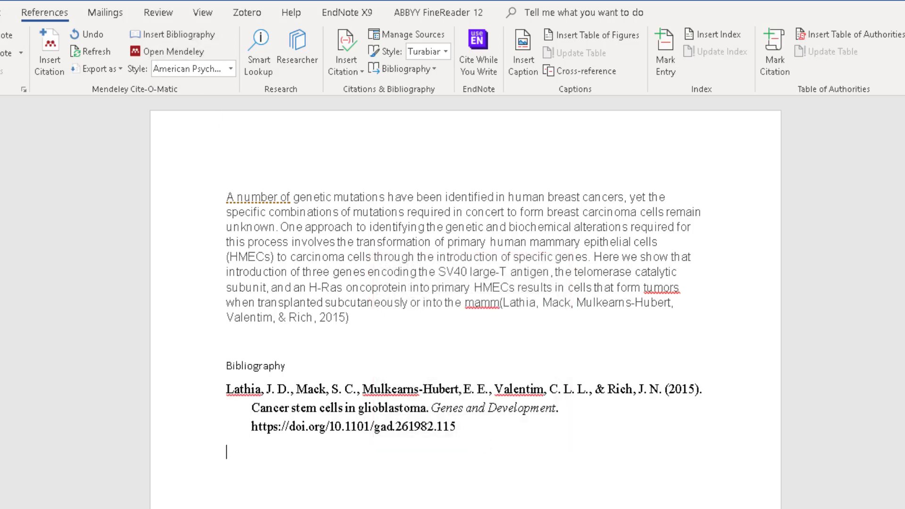